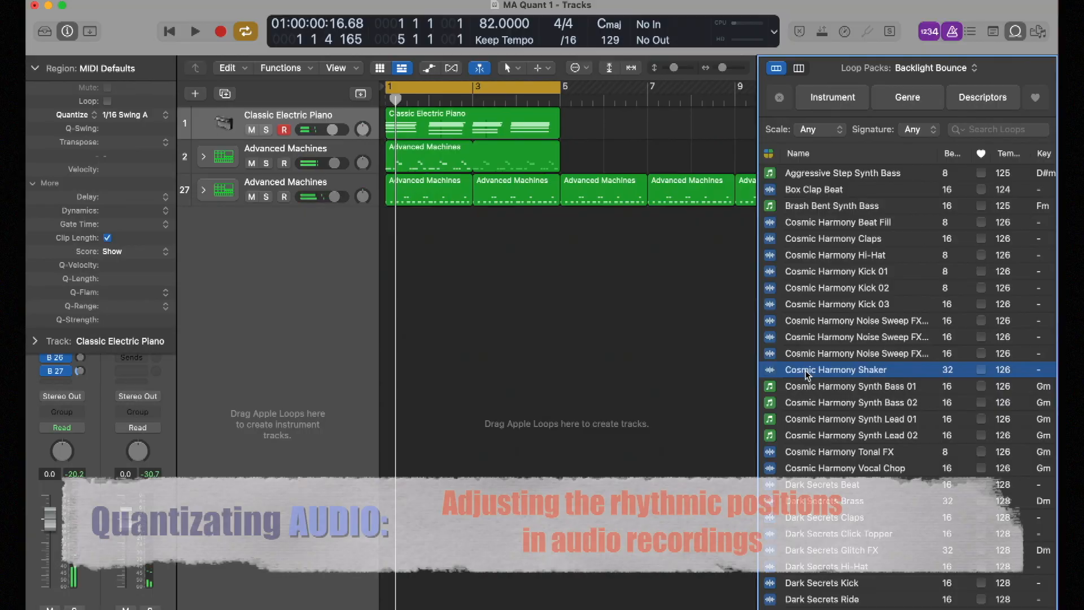
Add the Cosmic Harmony Shaker loop at bar 1 on a new track and view its waveform in the audio editor.
{"action": "left_click_drag", "start_coordinate": [809, 373], "coordinate": [384, 233]}
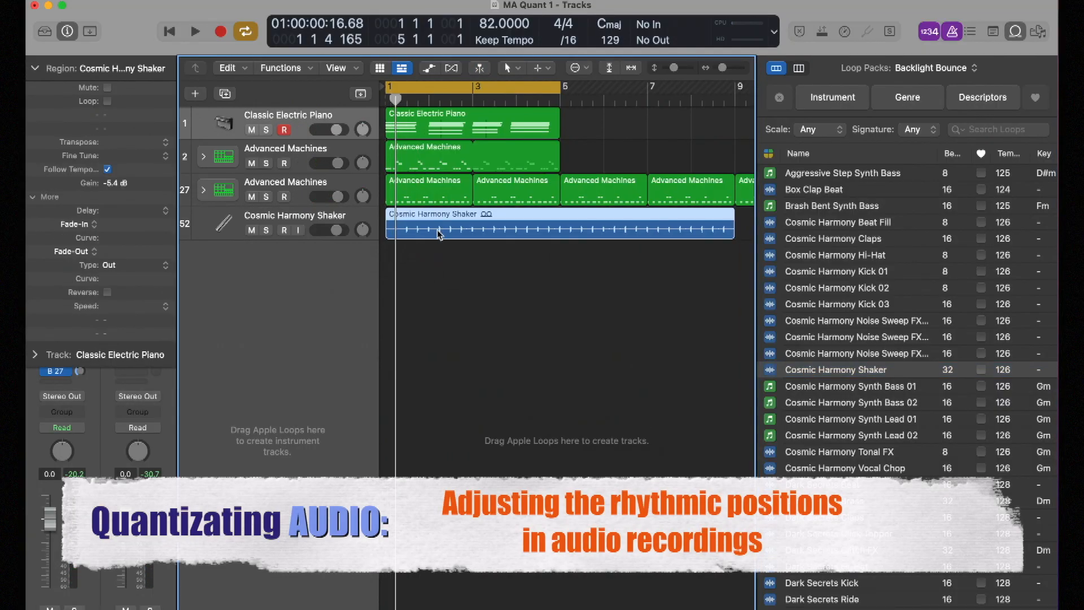
{"action": "key", "text": "e"}
{"action": "key", "text": "e"}
{"action": "double_click", "coordinate": [439, 233]}
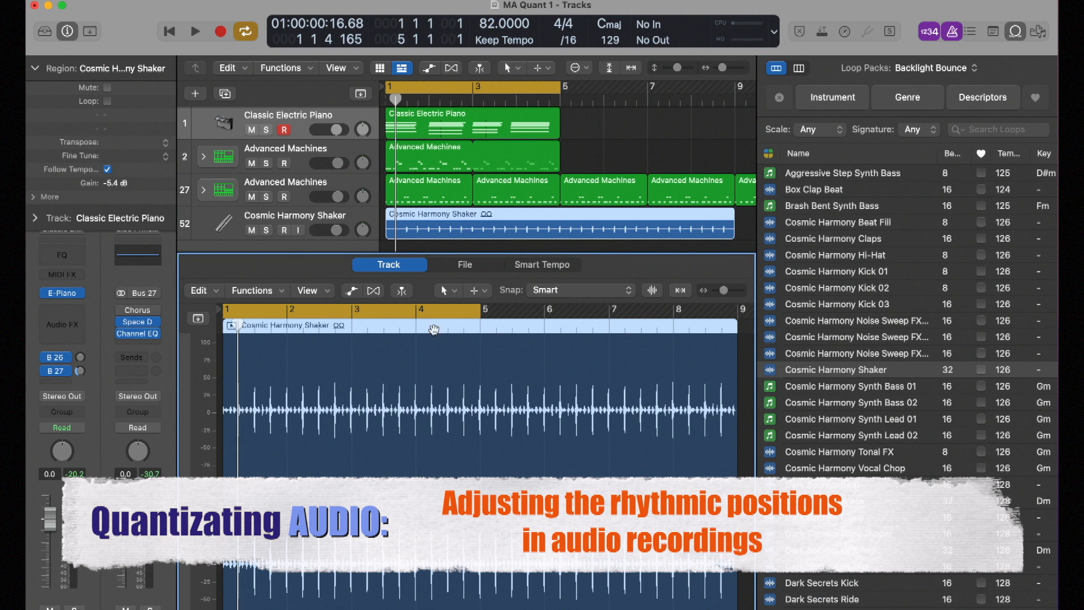
{"action": "key", "text": "e"}
{"action": "left_click", "coordinate": [398, 265]}
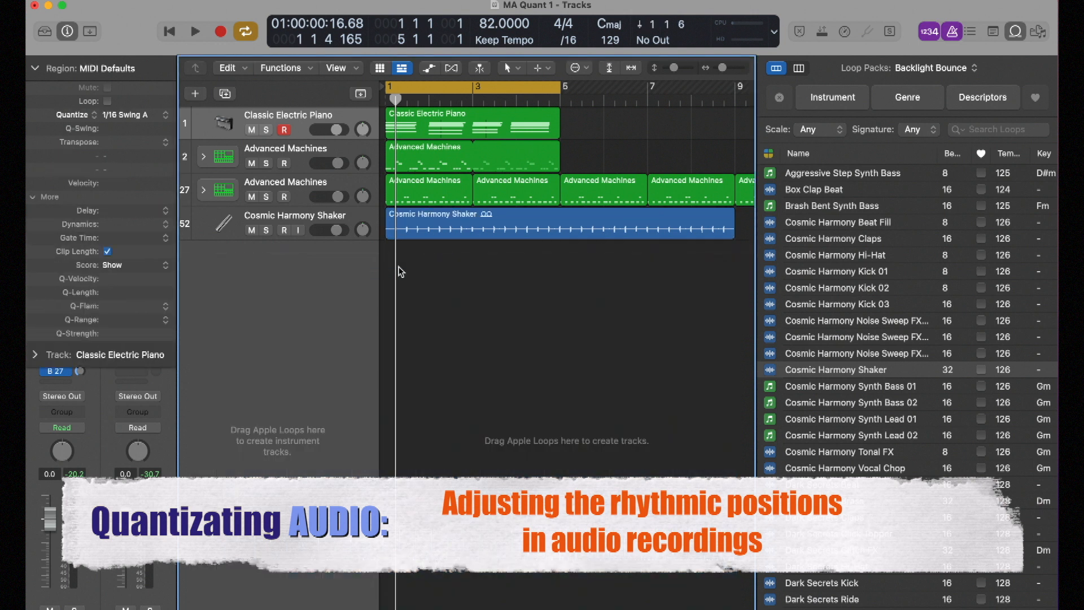
Show the Flex controls and enable Flex Time on the Cosmic Harmony Shaker track.
{"action": "left_click", "coordinate": [452, 69]}
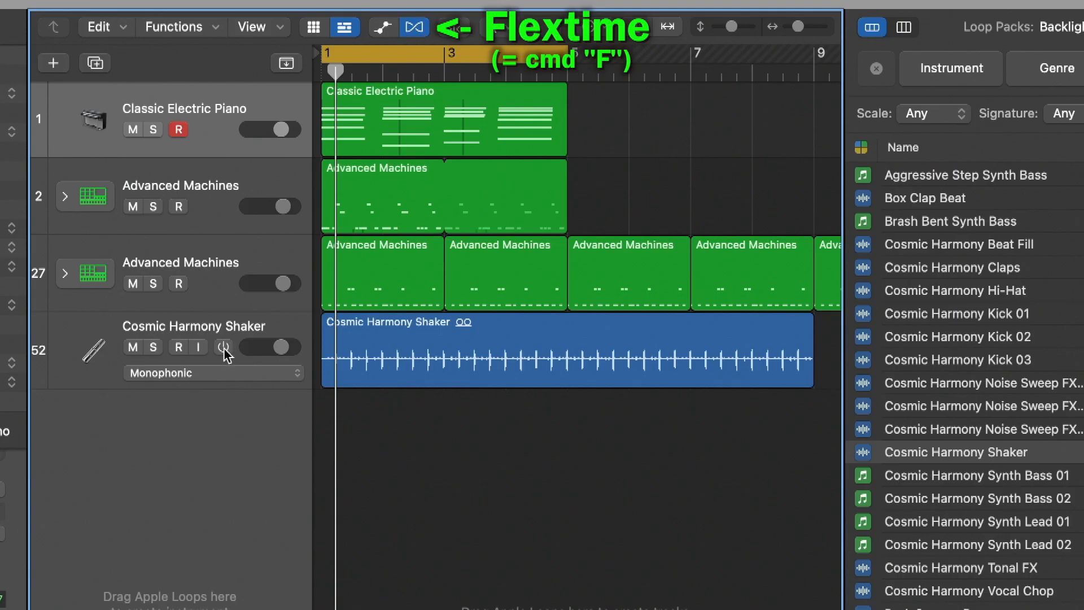
{"action": "left_click", "coordinate": [224, 348]}
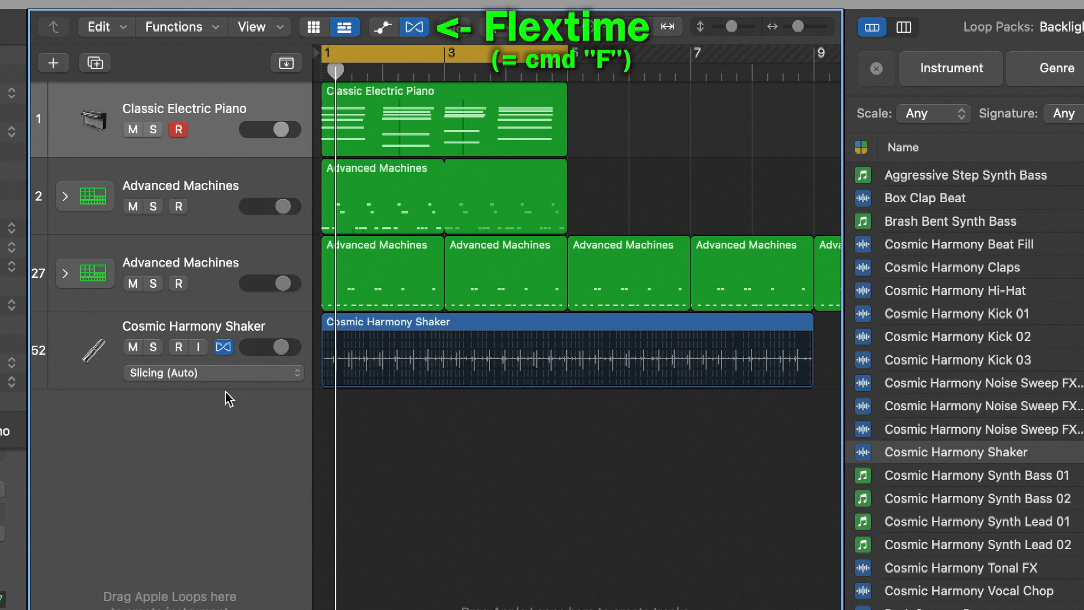
Try to pull the shaker hit at beat 2 of bar 1 earlier to the playhead with a single flex marker.
{"action": "key", "text": "super+Right"}
{"action": "key", "text": "super+Right"}
{"action": "key", "text": "super+Right"}
{"action": "key", "text": "super+Right"}
{"action": "key", "text": "super+Right"}
{"action": "key", "text": "super+Right"}
{"action": "key", "text": "super+Right"}
{"action": "key", "text": "super+Down"}
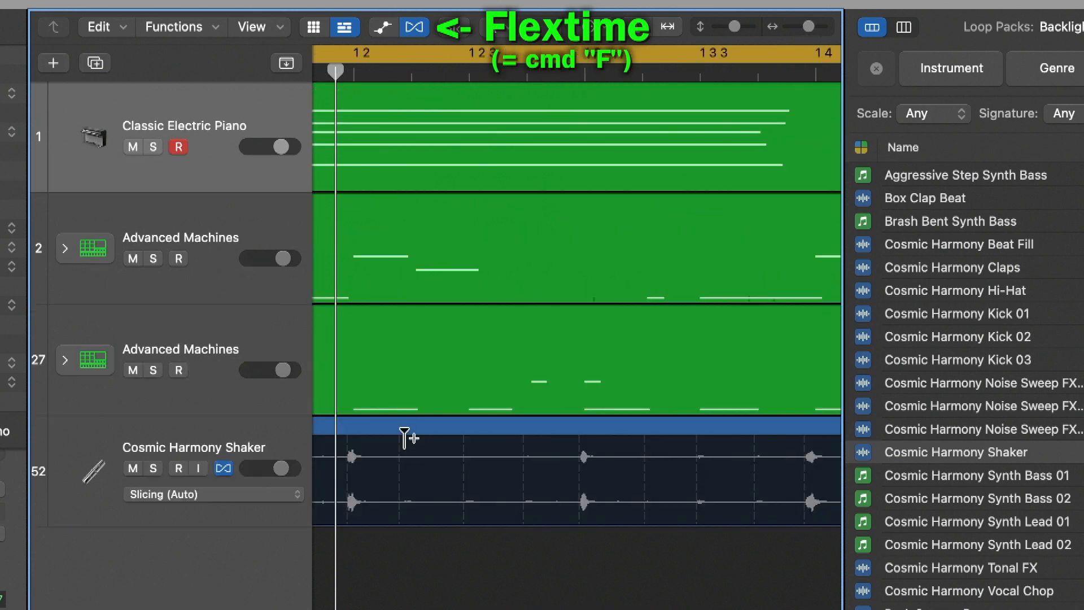
{"action": "scroll", "coordinate": [346, 455], "scroll_direction": "left", "scroll_amount": 5}
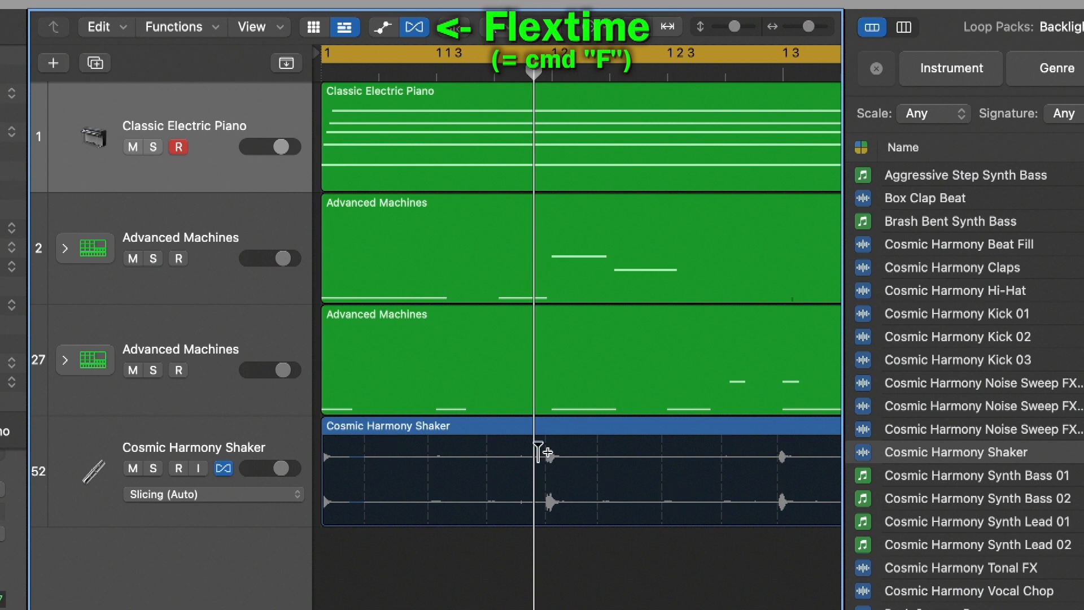
{"action": "mouse_move", "coordinate": [547, 452]}
{"action": "left_mouse_down"}
{"action": "mouse_move", "coordinate": [459, 452]}
{"action": "mouse_move", "coordinate": [532, 473]}
{"action": "left_mouse_up"}
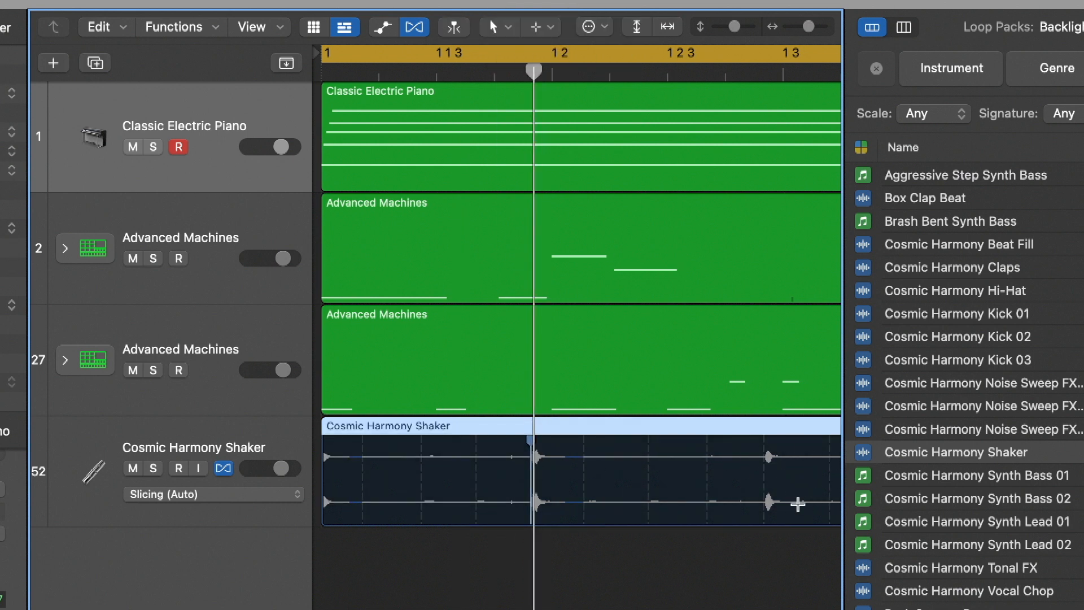
{"action": "key", "text": "super+z"}
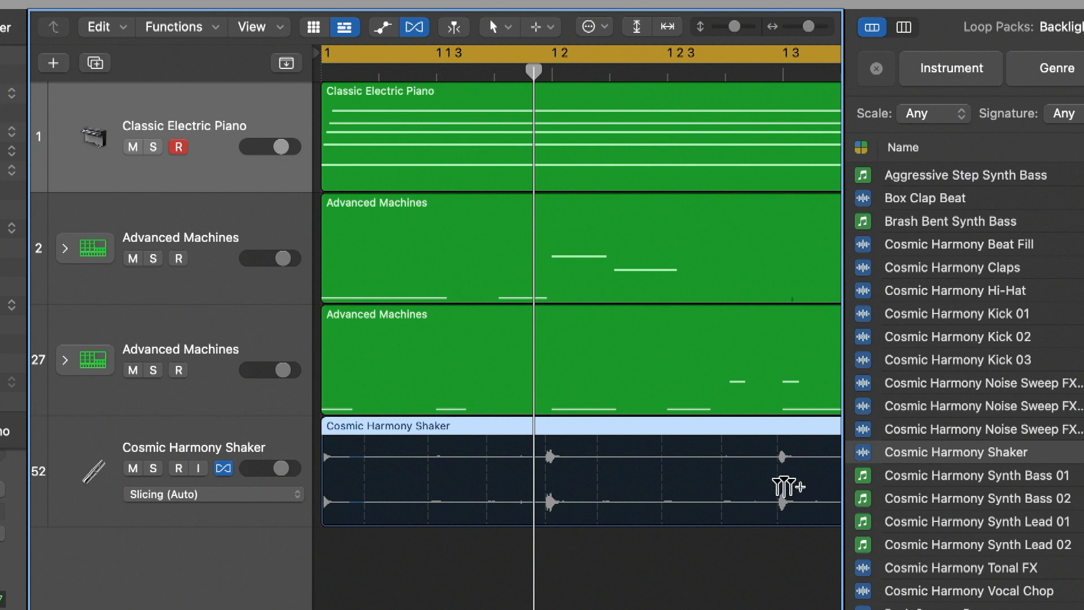
Place three flex markers around the shaker hit at beat 2 of bar 1, shift that hit slightly earlier and play it back.
{"action": "key", "text": "o"}
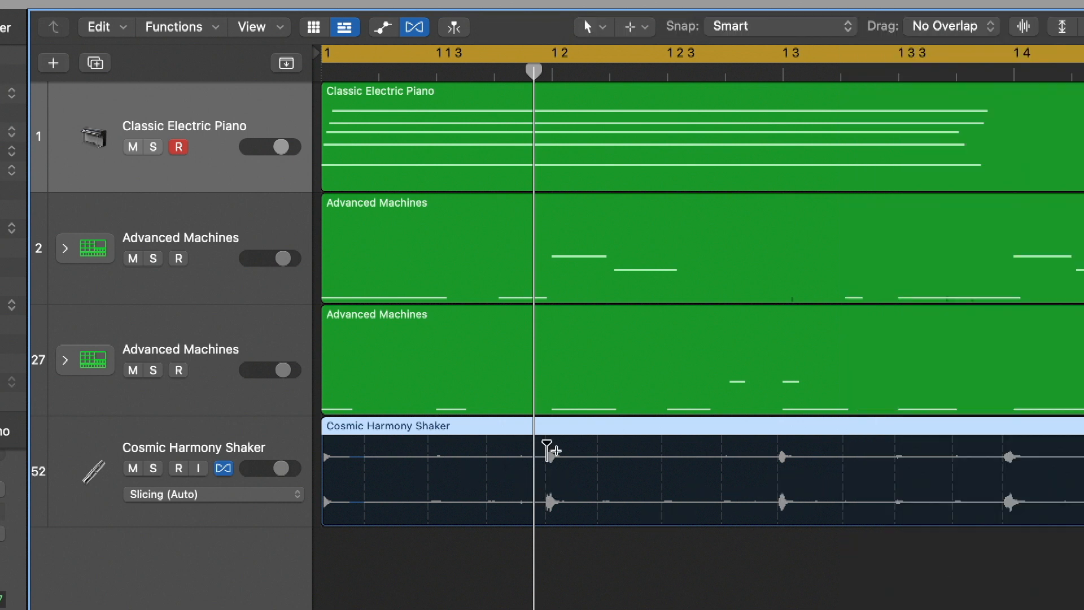
{"action": "left_click", "coordinate": [550, 489]}
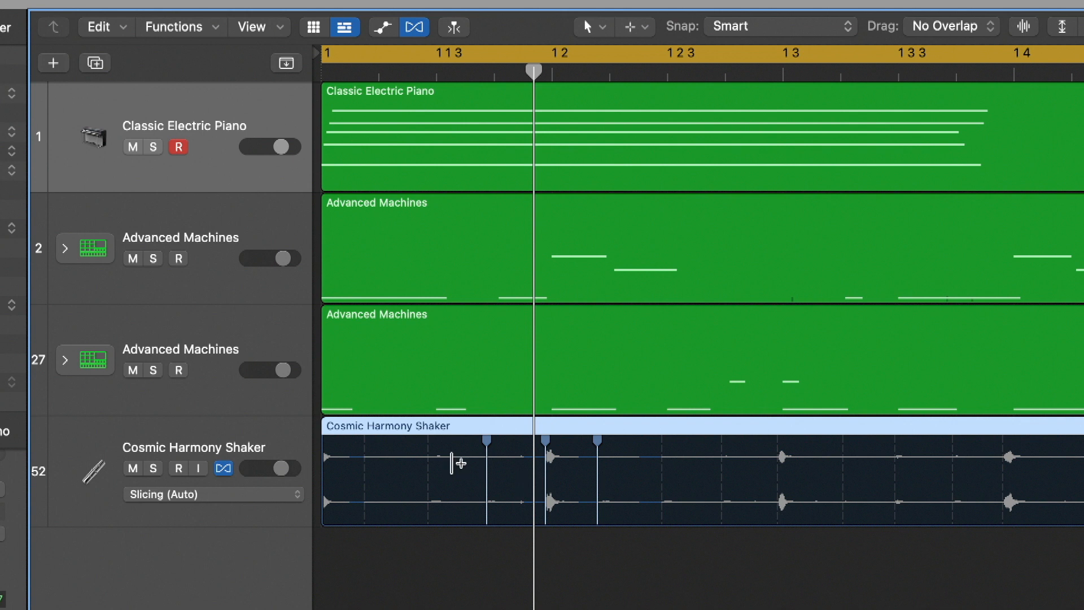
{"action": "mouse_move", "coordinate": [545, 480]}
{"action": "mouse_move", "coordinate": [546, 485]}
{"action": "left_mouse_down"}
{"action": "mouse_move", "coordinate": [537, 486]}
{"action": "mouse_move", "coordinate": [559, 491]}
{"action": "mouse_move", "coordinate": [542, 496]}
{"action": "left_mouse_up"}
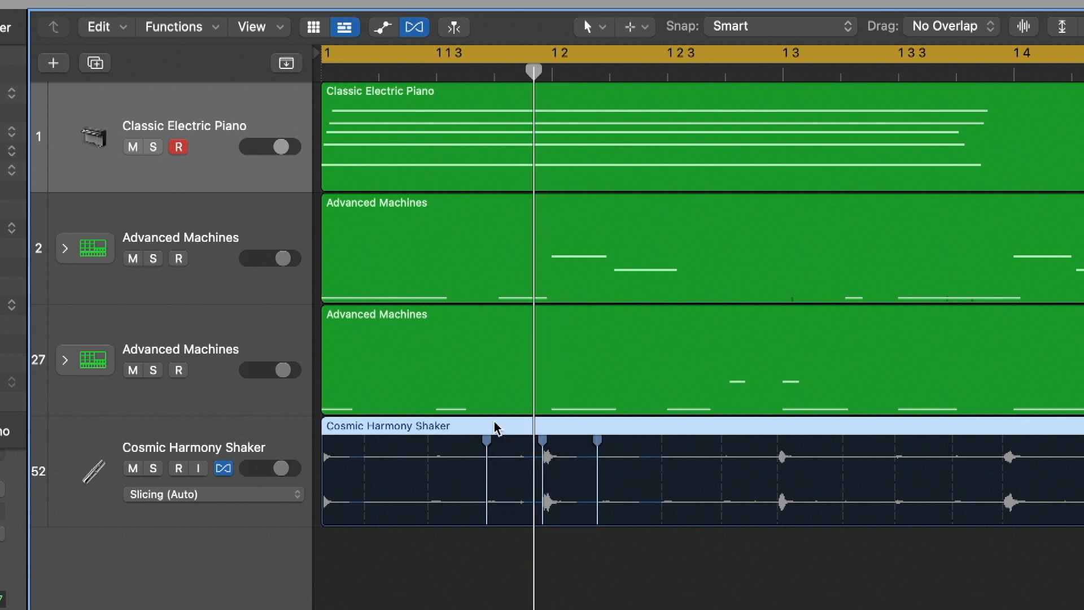
{"action": "mouse_move", "coordinate": [551, 496]}
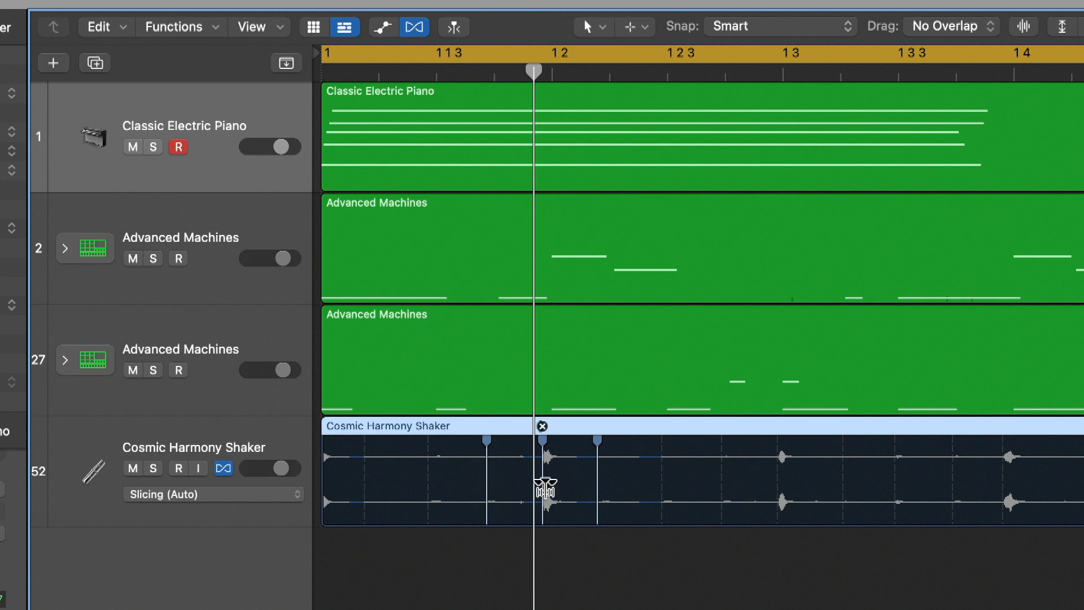
{"action": "left_click_drag", "start_coordinate": [545, 486], "coordinate": [521, 486]}
{"action": "key", "text": "space"}
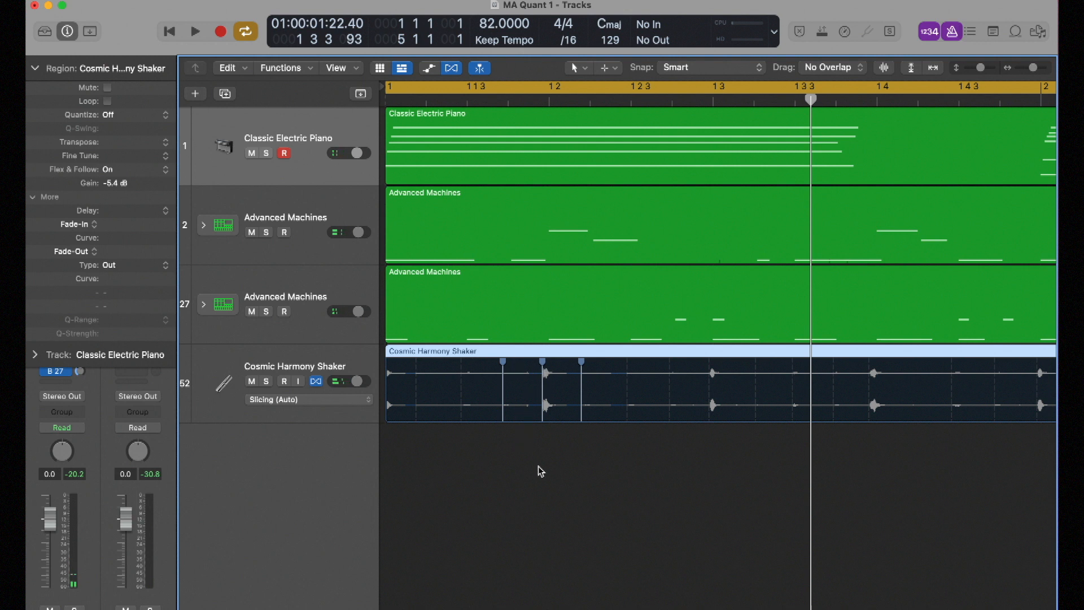
{"action": "left_click", "coordinate": [540, 471]}
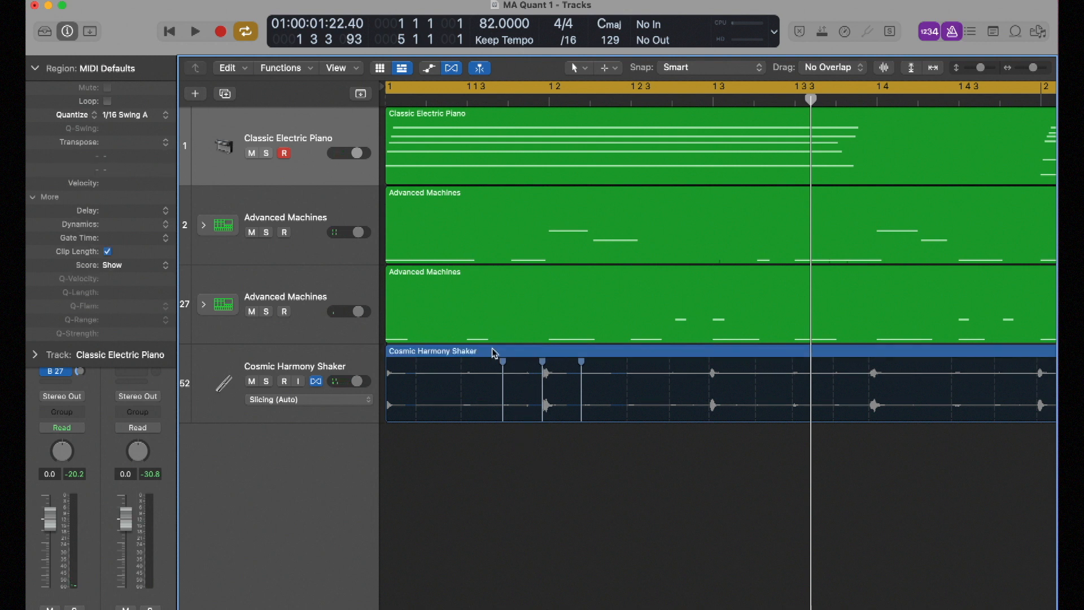
Check the quantize settings of the Classic Electric Piano and the first Advanced Machines regions.
{"action": "left_click", "coordinate": [494, 353]}
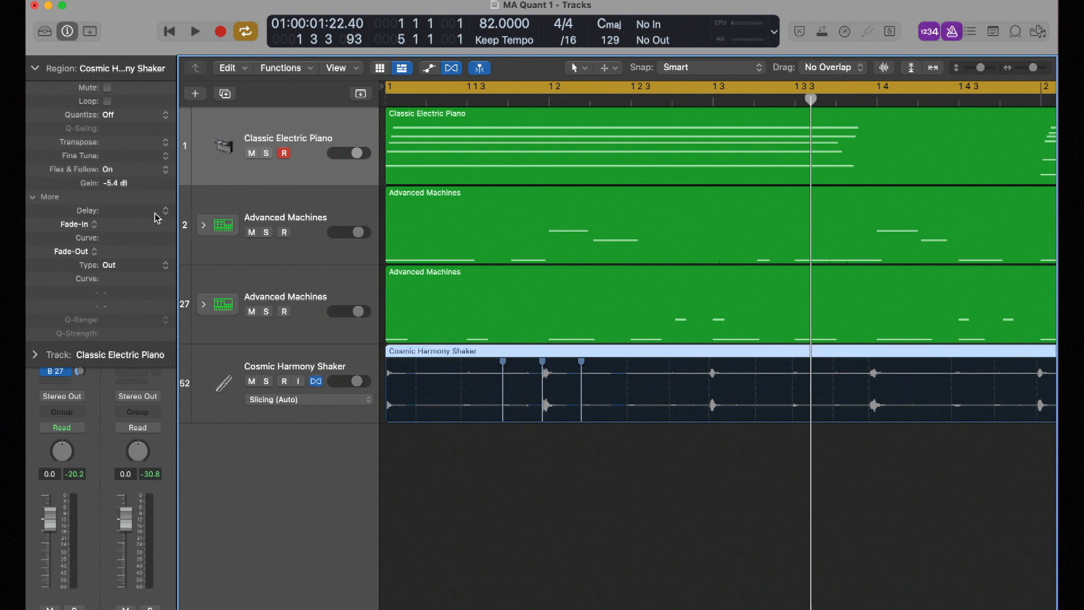
{"action": "left_click", "coordinate": [117, 115]}
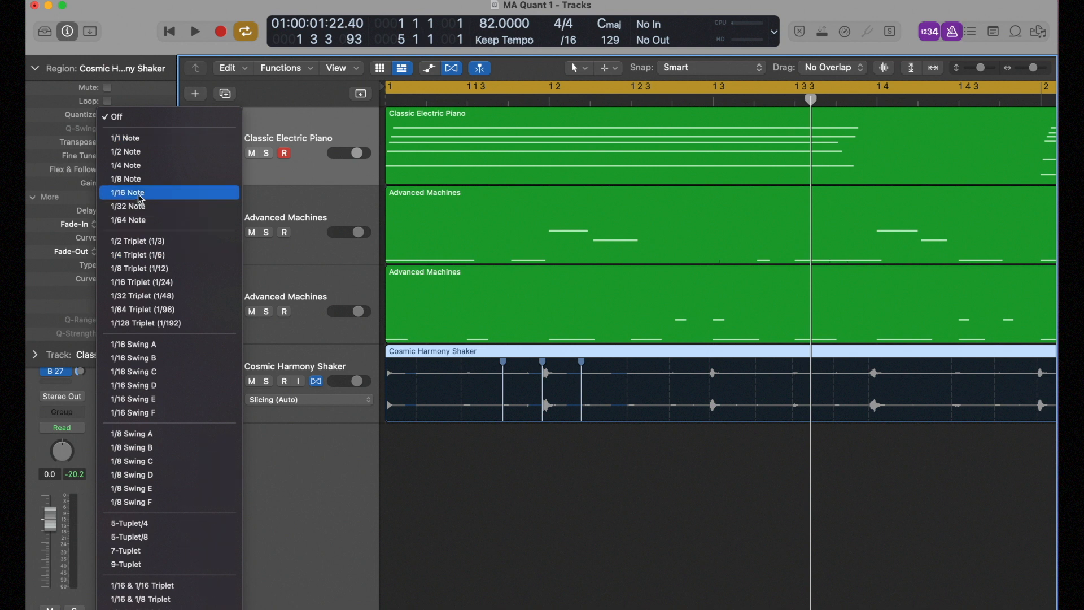
{"action": "left_click", "coordinate": [340, 174]}
{"action": "left_click", "coordinate": [337, 173]}
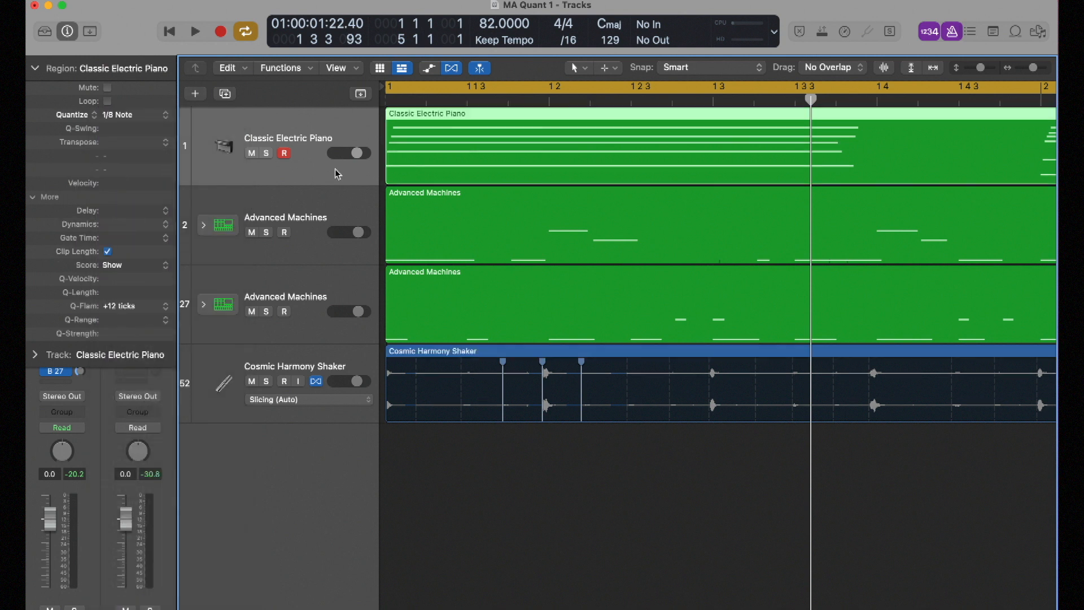
{"action": "key", "text": "Down"}
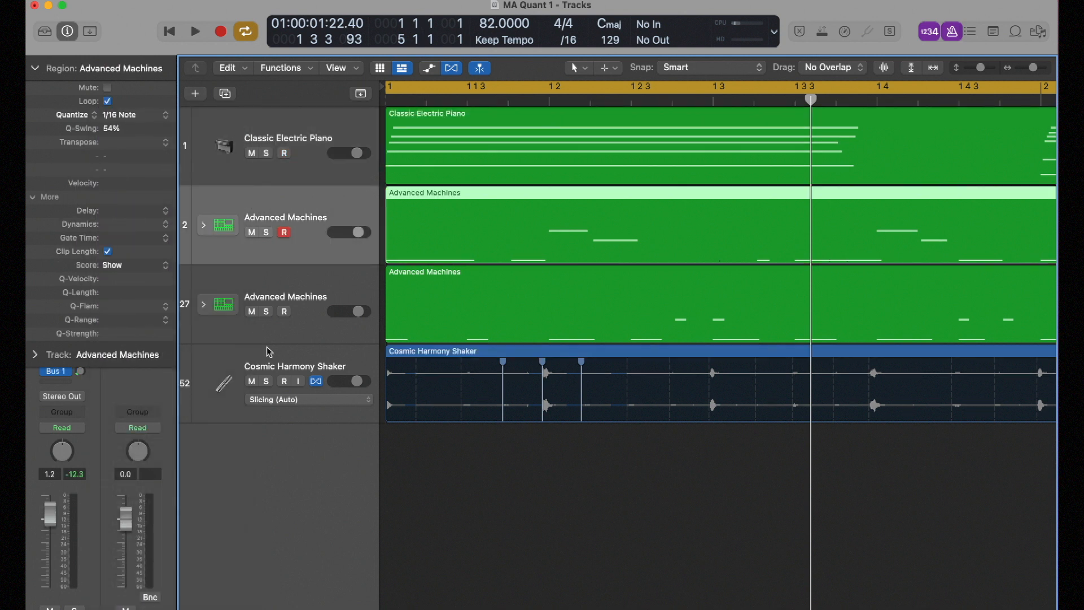
Quantize the Cosmic Harmony Shaker region to 1/16 Note and play it back with the other tracks.
{"action": "left_click", "coordinate": [280, 359]}
{"action": "left_click", "coordinate": [115, 120]}
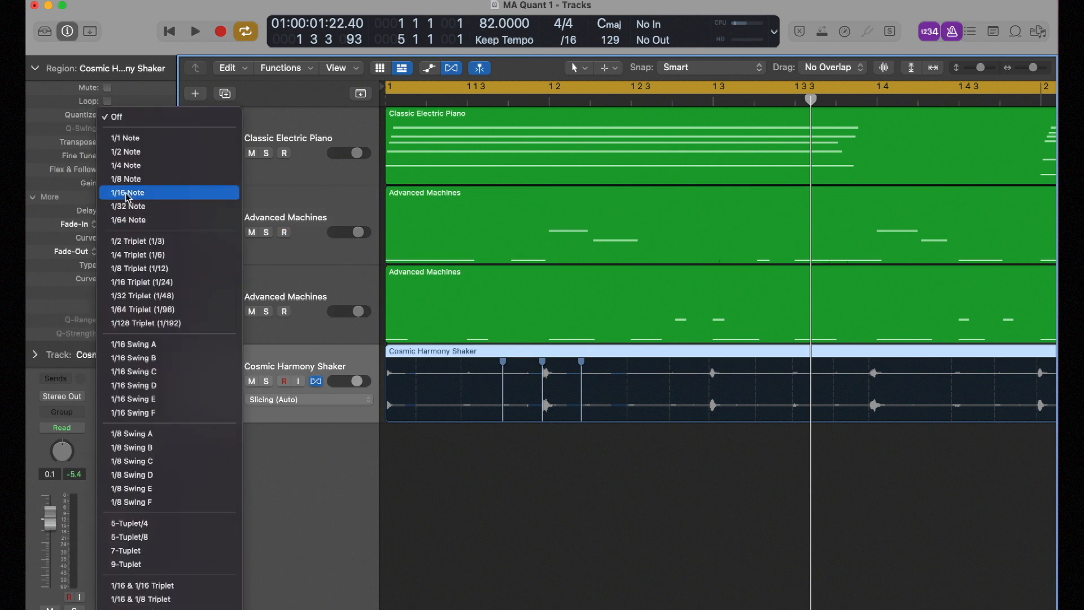
{"action": "left_click", "coordinate": [125, 189]}
{"action": "key", "text": "space"}
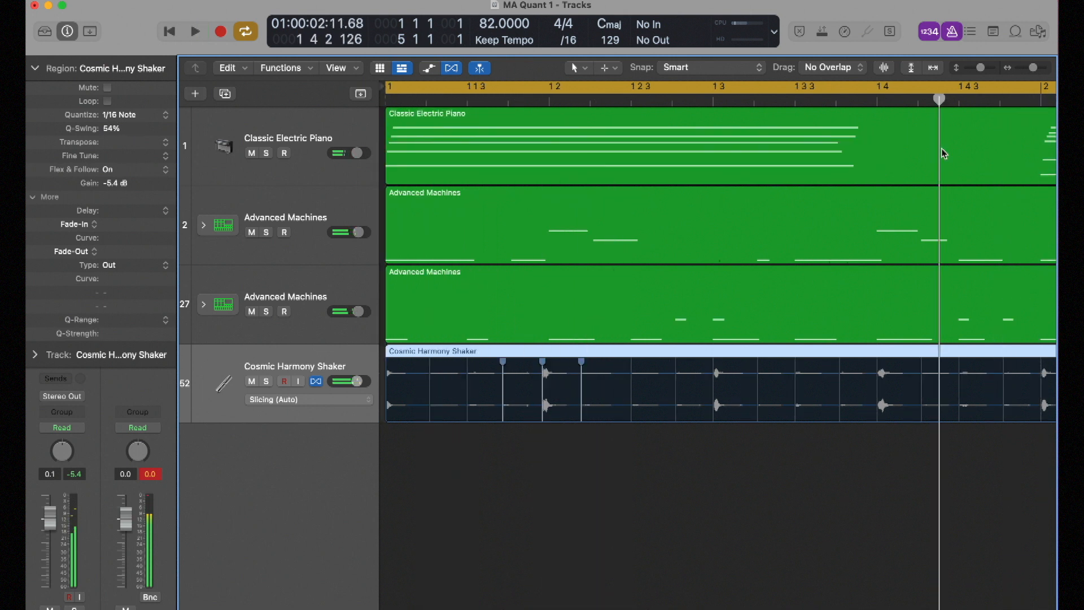
Add the Amber Beat 02 drum loop at bar 1 on a new track below the shaker.
{"action": "key", "text": "o"}
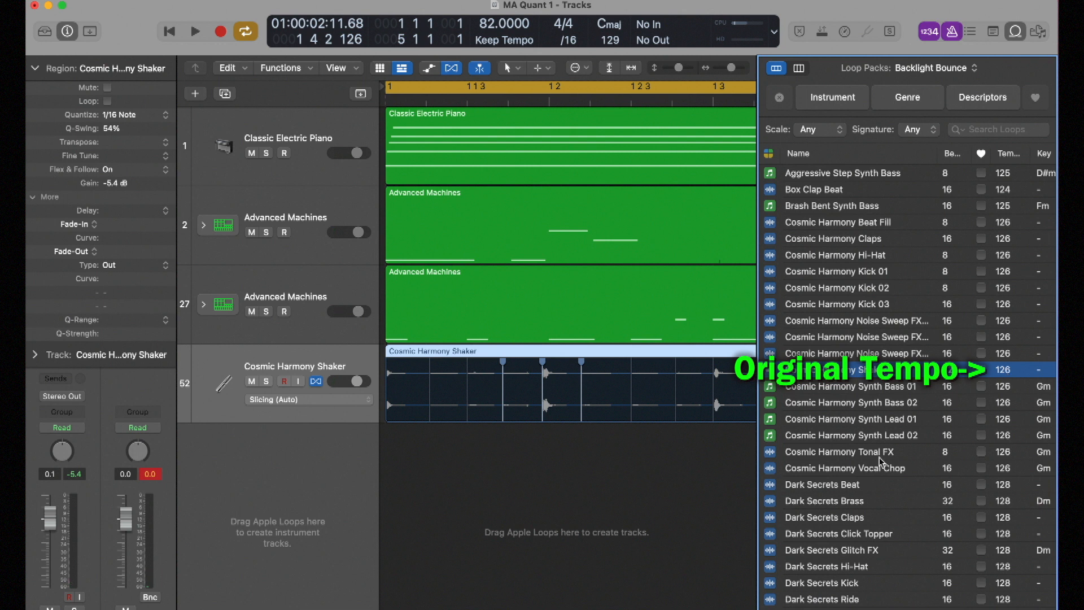
{"action": "left_click_drag", "start_coordinate": [830, 474], "coordinate": [387, 492]}
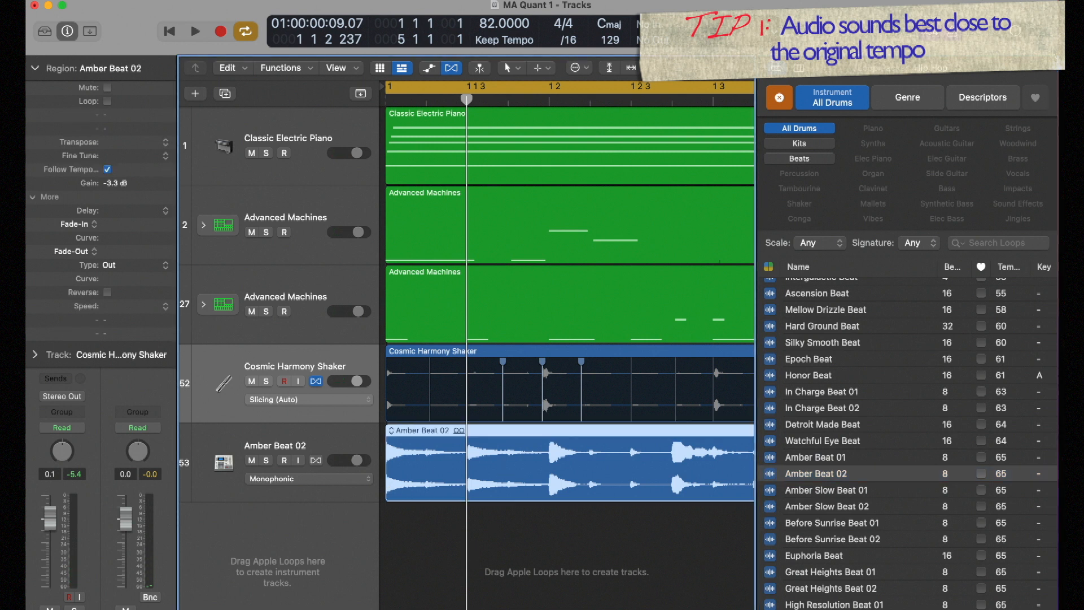
{"action": "left_click", "coordinate": [1021, 34]}
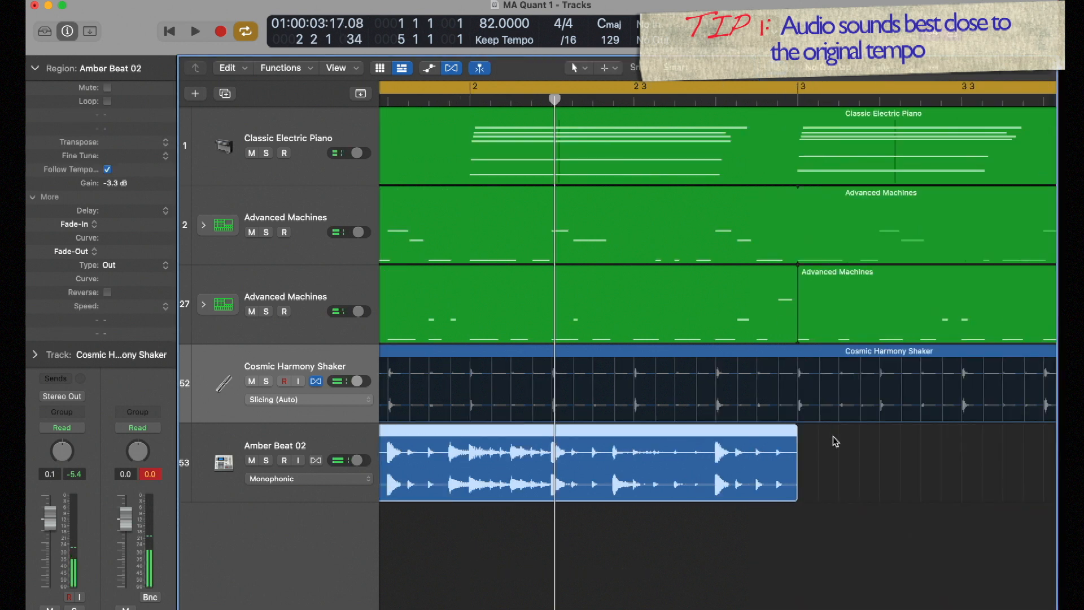
Play the arrangement from the start to hear Amber Beat 02 with the other tracks.
{"action": "key", "text": "Return"}
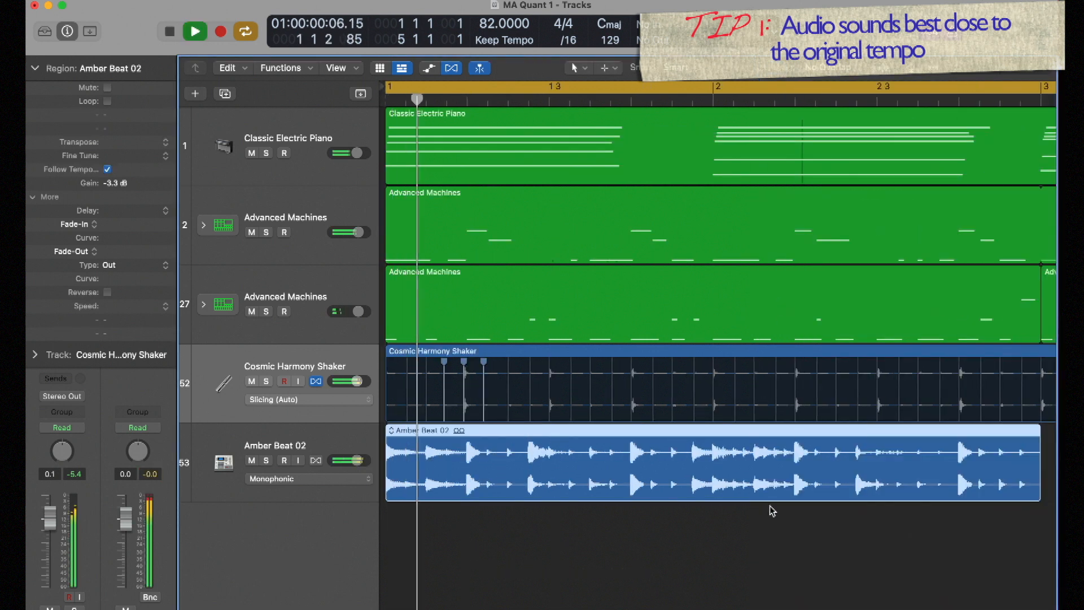
{"action": "key", "text": "super+Left"}
{"action": "key", "text": "super+Left"}
{"action": "key", "text": "space"}
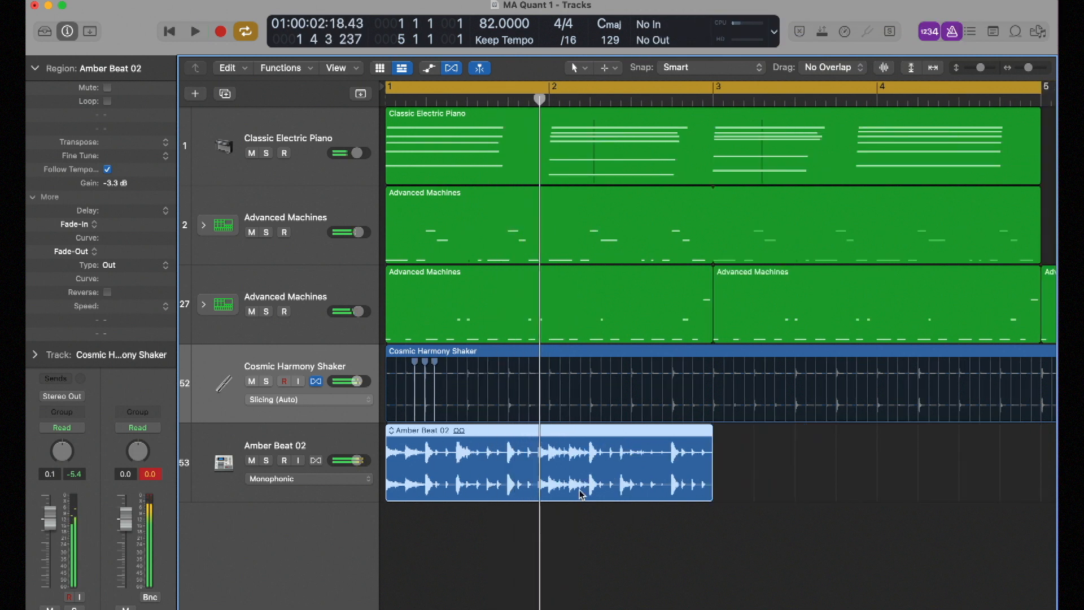
Trim the Amber Beat 02 region to its first bar and loop it.
{"action": "double_click", "coordinate": [550, 440]}
{"action": "key", "text": "Delete"}
{"action": "left_click", "coordinate": [535, 487]}
{"action": "key", "text": "l"}
{"action": "left_click", "coordinate": [470, 581]}
{"action": "left_click", "coordinate": [477, 490]}
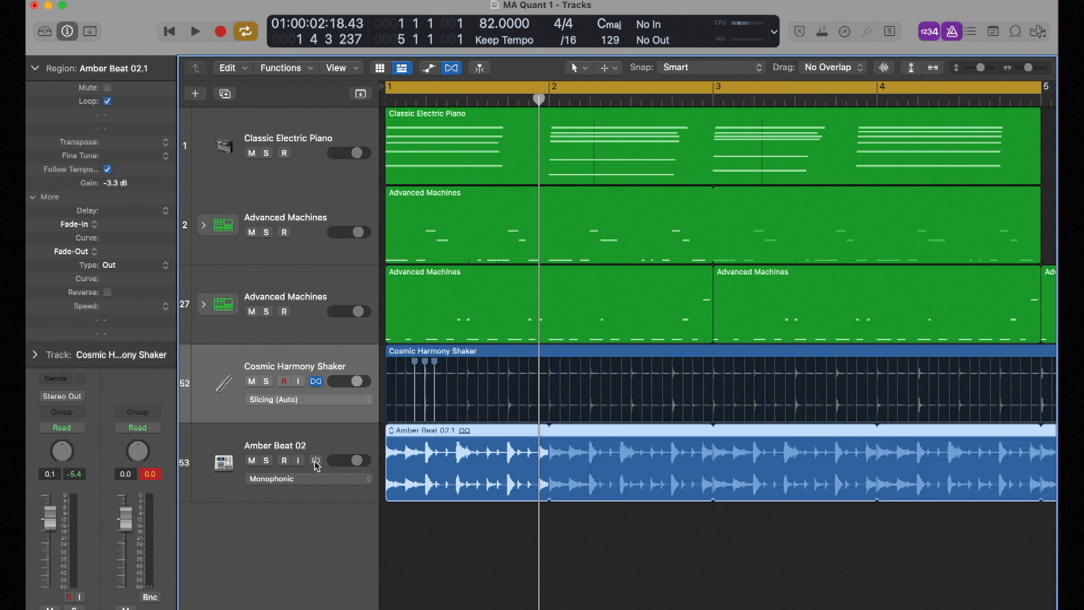
Enable Flex Time on the Amber Beat 02 track and solo it.
{"action": "left_click", "coordinate": [316, 461]}
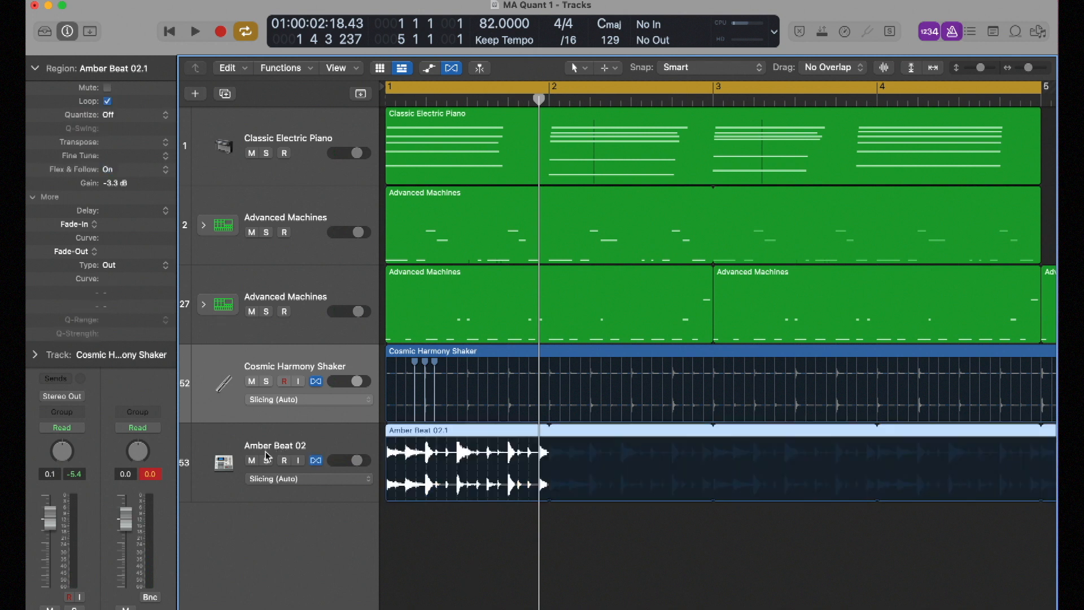
{"action": "left_click", "coordinate": [266, 461]}
Quantize the Amber Beat 02.1 region to 1/16 Note and play it back soloed.
{"action": "left_click", "coordinate": [124, 115]}
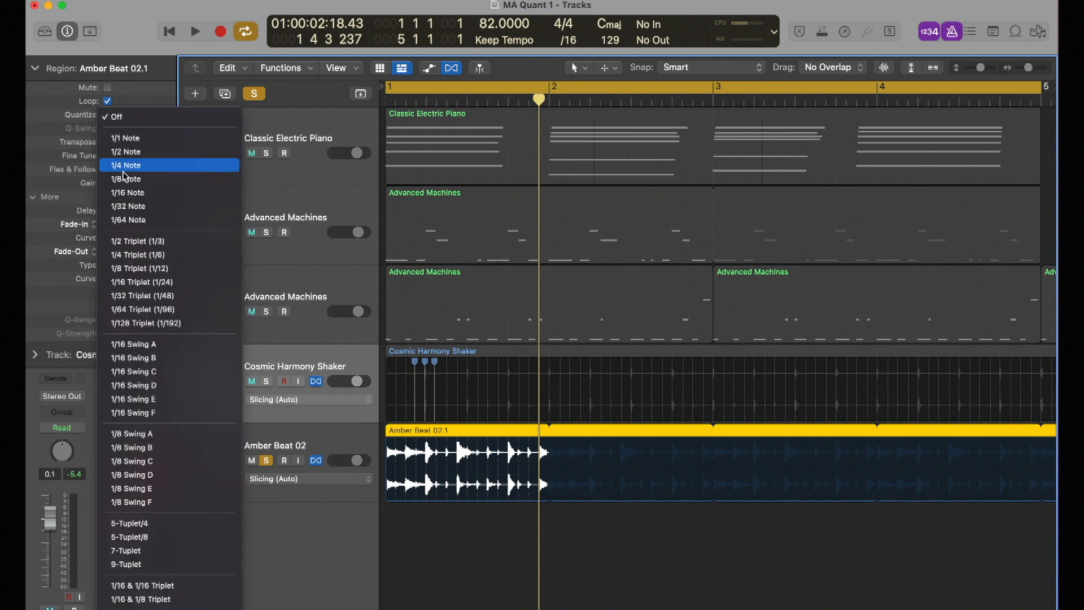
{"action": "left_click", "coordinate": [128, 193]}
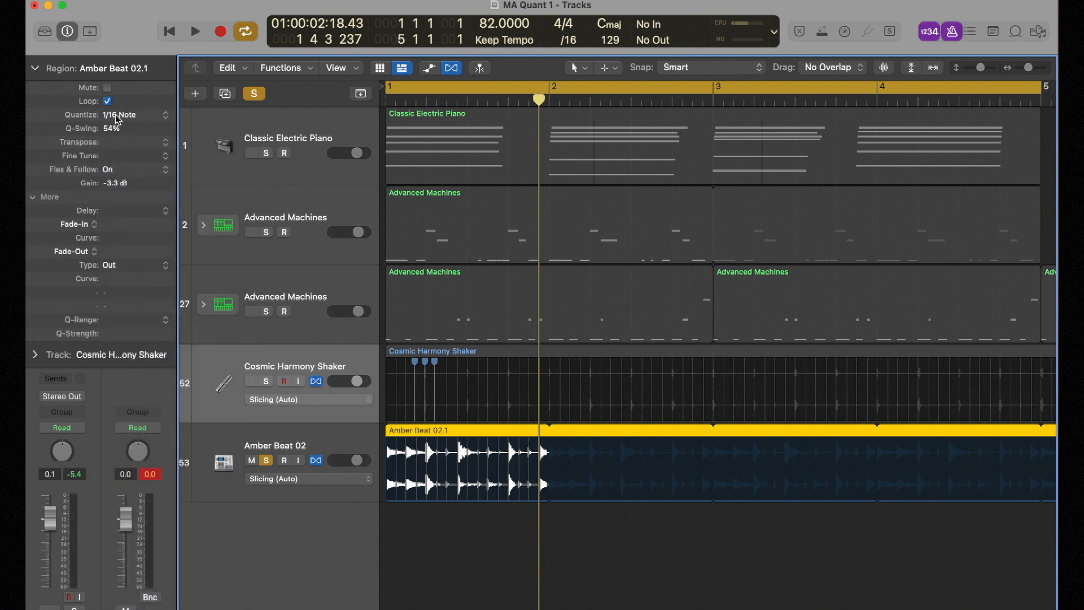
{"action": "key", "text": "space"}
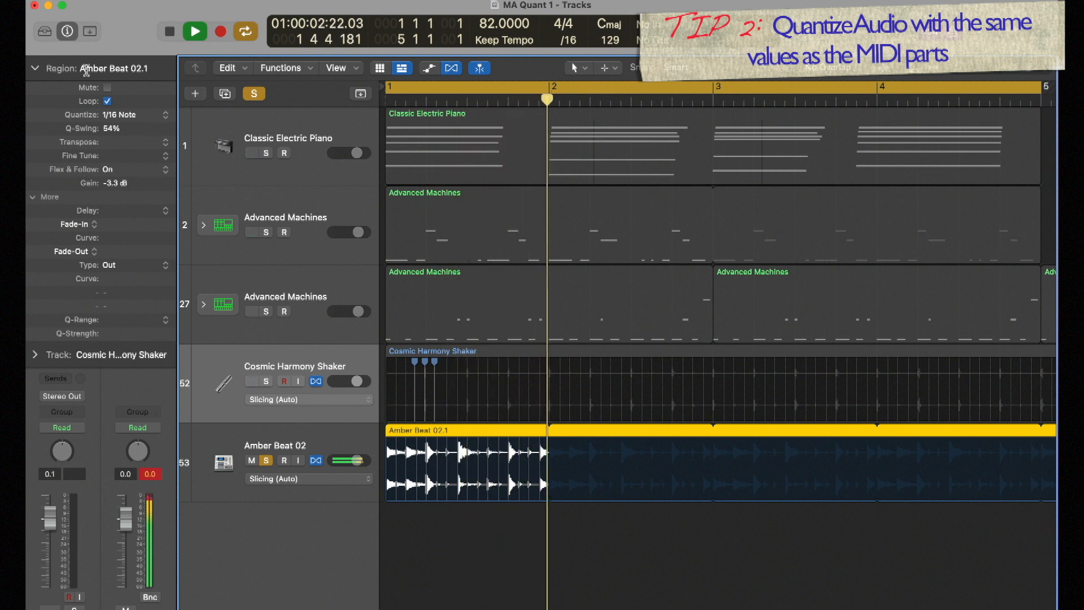
{"action": "key", "text": "space"}
Set the Amber Beat 02.1 region's quantize to Off and play it back for comparison.
{"action": "left_click", "coordinate": [168, 115]}
{"action": "left_click", "coordinate": [167, 115]}
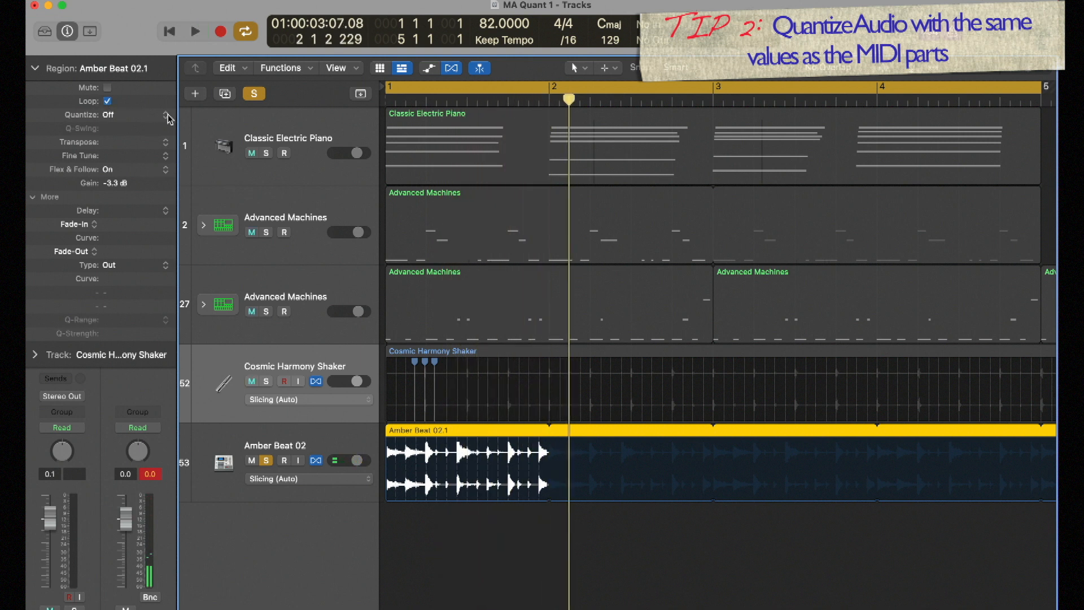
{"action": "key", "text": "space"}
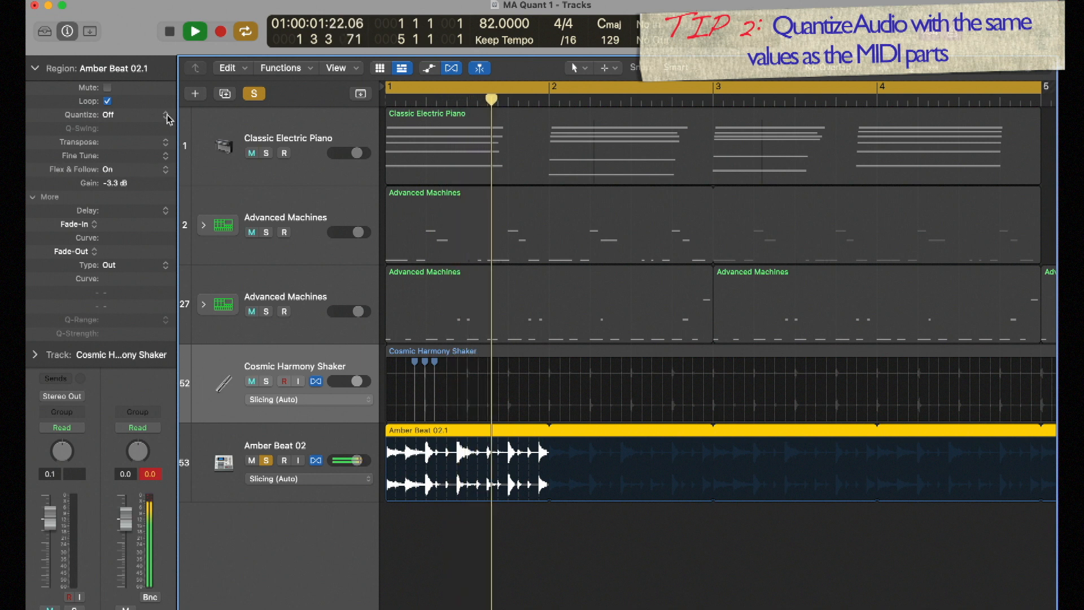
{"action": "key", "text": "space"}
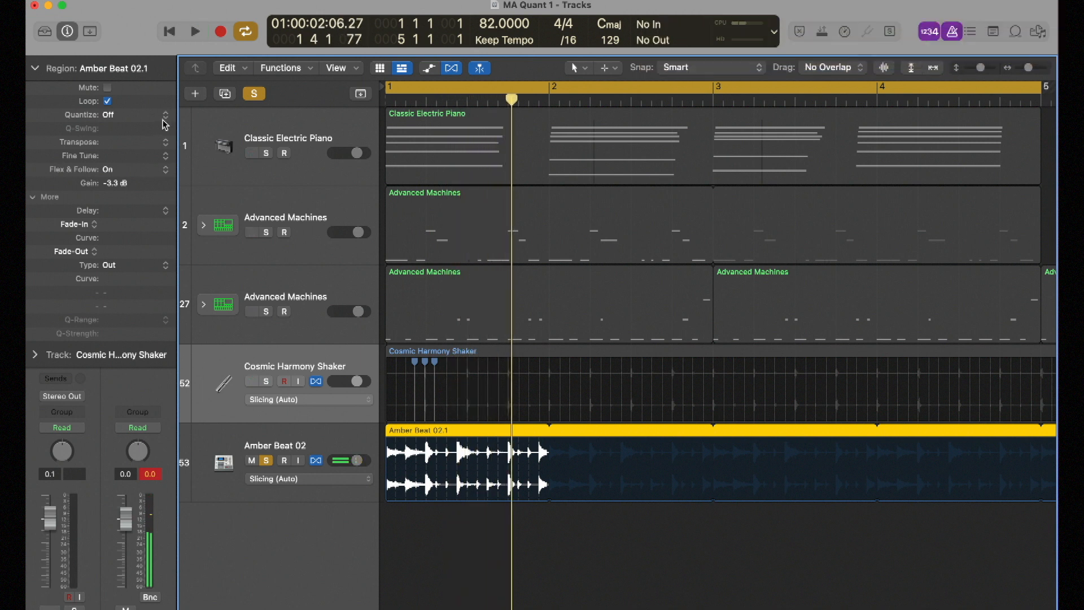
Restore the Amber Beat 02.1 region's 1/16 Note quantize with 54% Q-Swing and play it back soloed.
{"action": "left_click", "coordinate": [167, 116]}
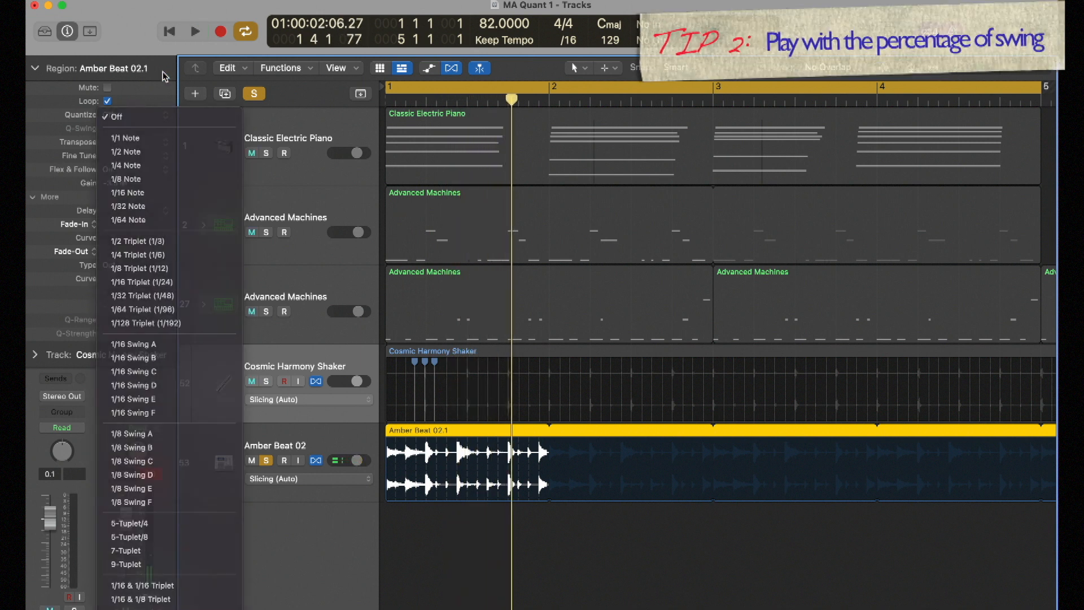
{"action": "left_click", "coordinate": [163, 71]}
{"action": "key", "text": "super+z"}
{"action": "key", "text": "space"}
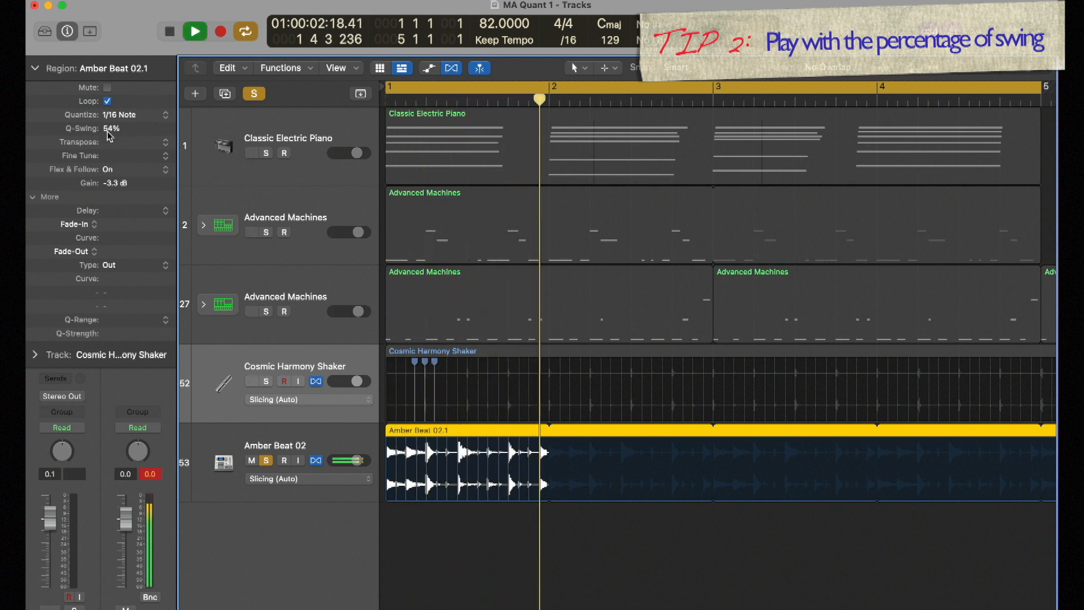
{"action": "key", "text": "space"}
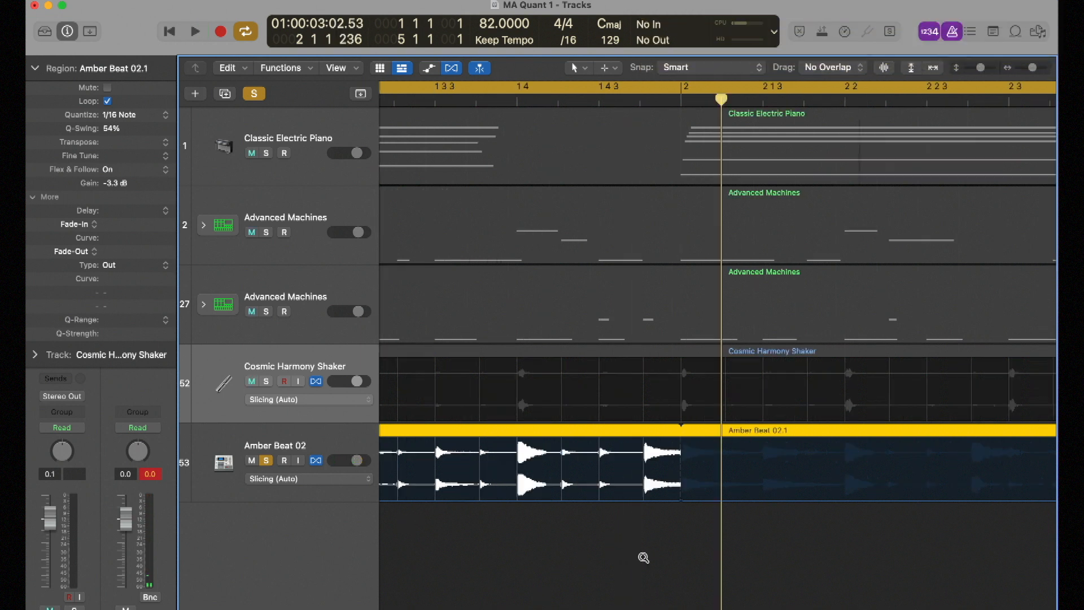
Turn off solo on the Amber Beat 02 track and select the Cosmic Harmony Shaker region.
{"action": "scroll", "coordinate": [642, 548], "scroll_direction": "down", "scroll_amount": 3}
{"action": "scroll", "coordinate": [642, 548], "scroll_direction": "left", "scroll_amount": 3}
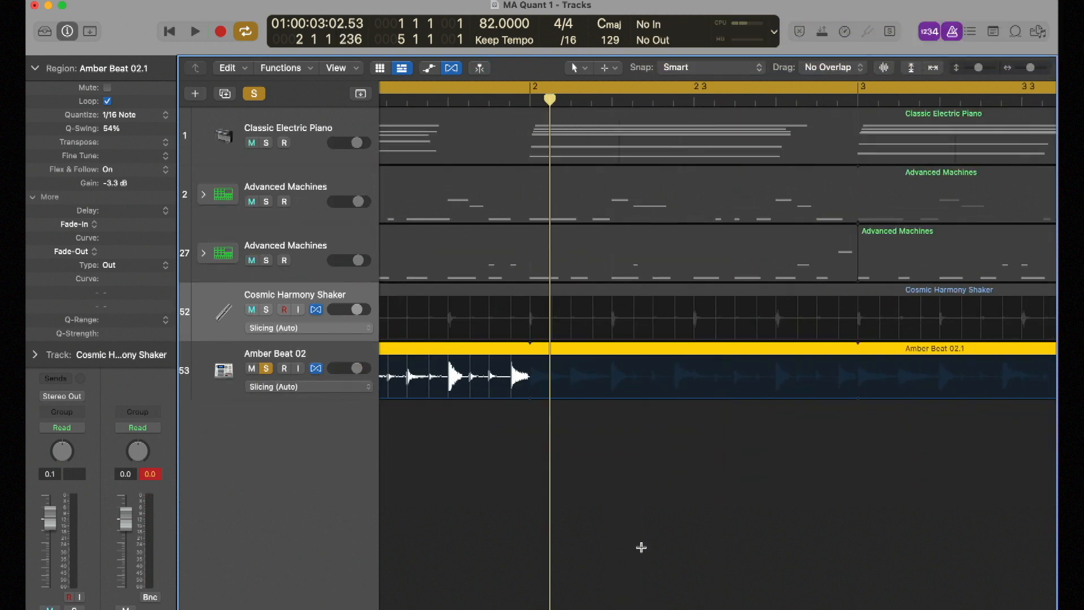
{"action": "left_click", "coordinate": [269, 369]}
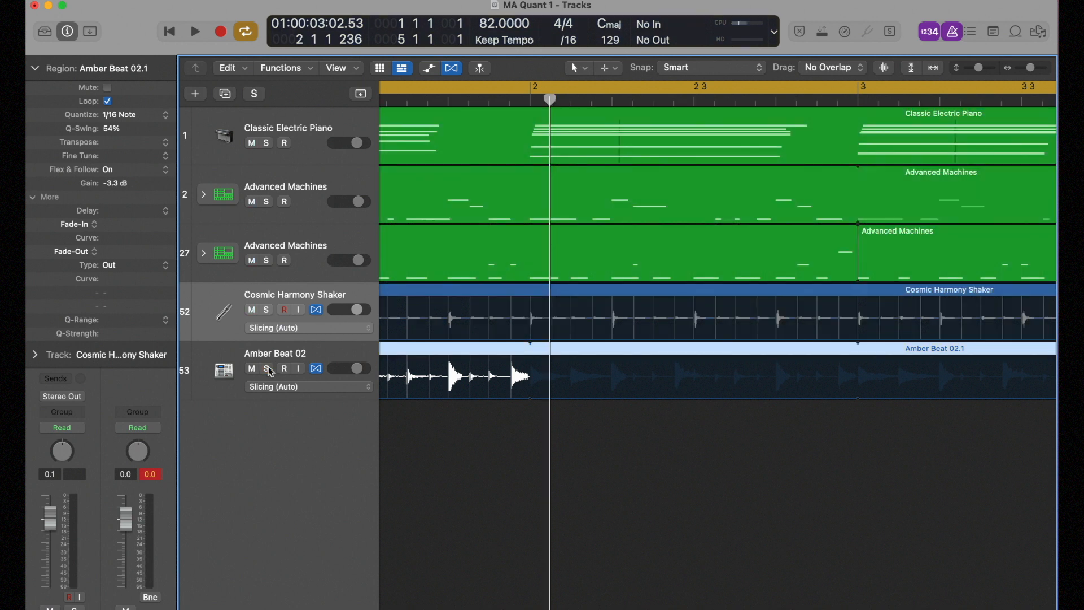
{"action": "key", "text": "super+Left"}
{"action": "scroll", "coordinate": [374, 433], "scroll_direction": "left", "scroll_amount": 1}
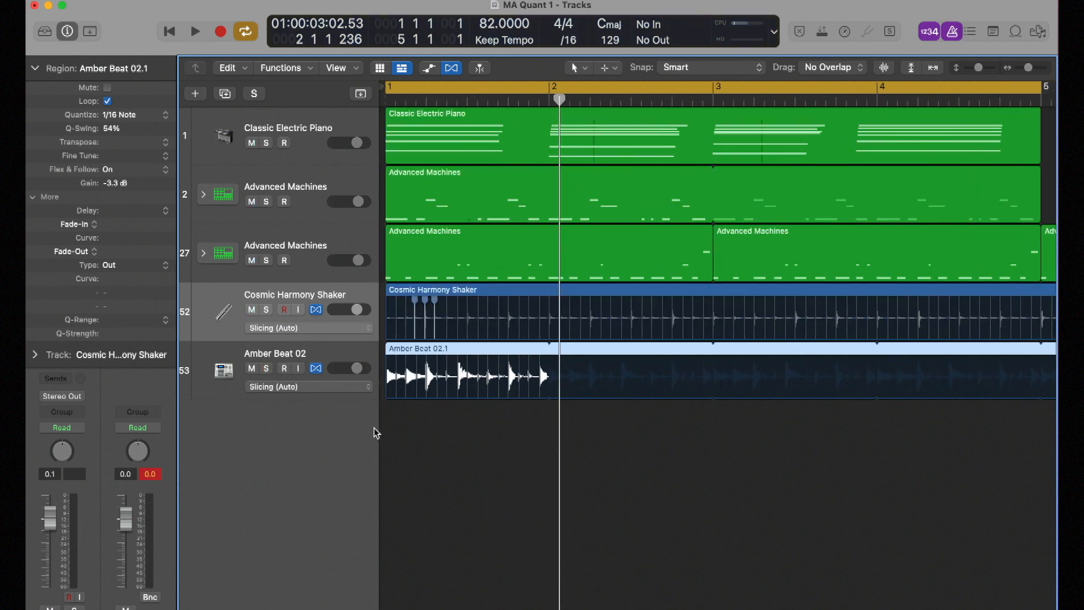
{"action": "left_click", "coordinate": [559, 295]}
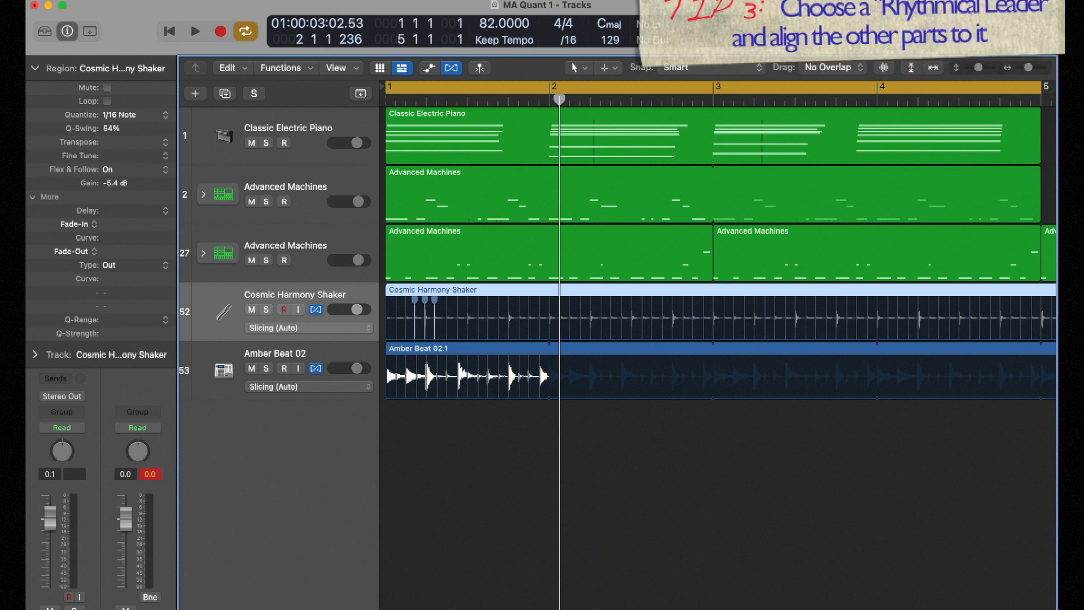
Open the loop browser and filter All Packs by World genre and Percussion instrument.
{"action": "left_click", "coordinate": [1016, 31]}
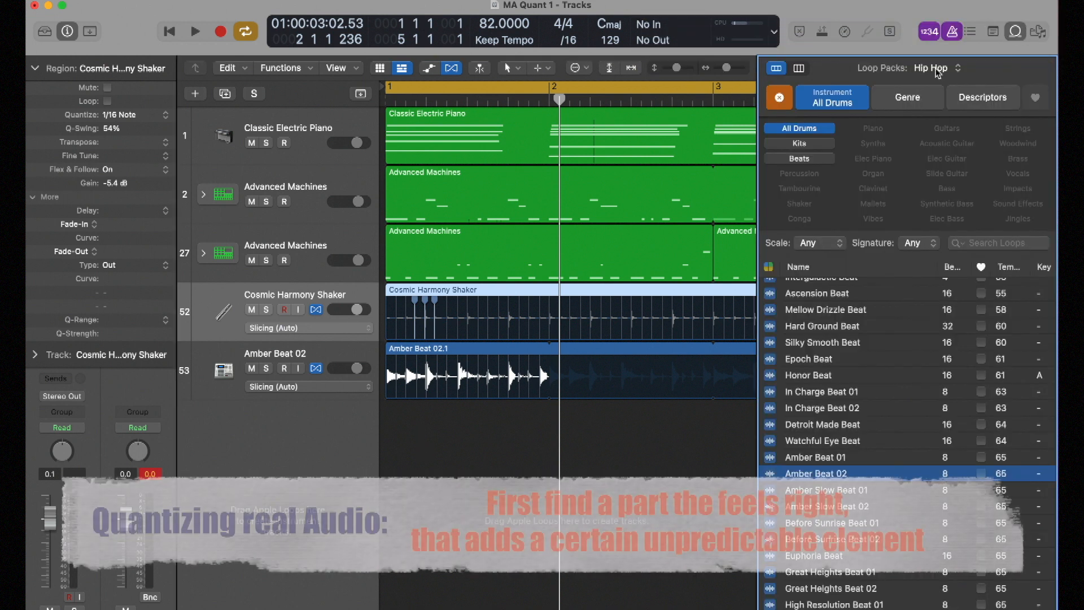
{"action": "left_click", "coordinate": [938, 68]}
{"action": "scroll", "coordinate": [941, 82], "scroll_direction": "up", "scroll_amount": 1}
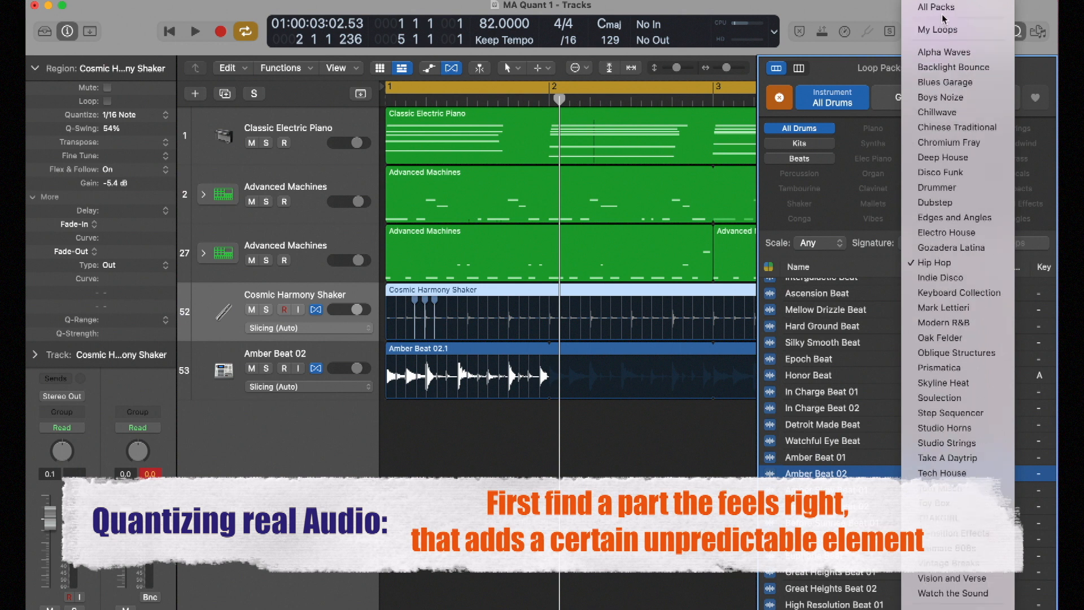
{"action": "left_click", "coordinate": [937, 29]}
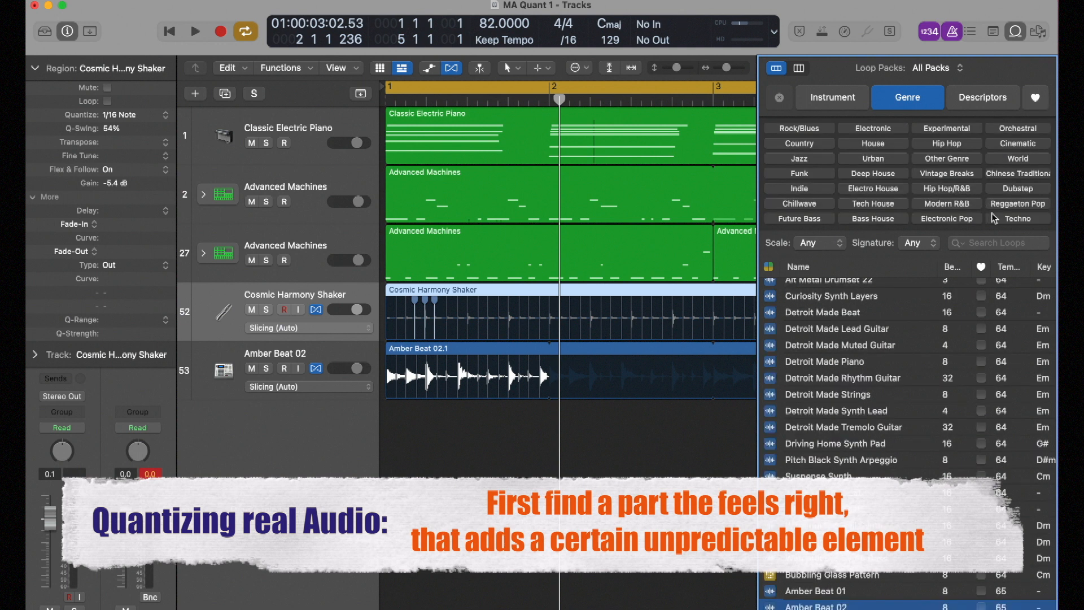
{"action": "left_click", "coordinate": [1019, 159]}
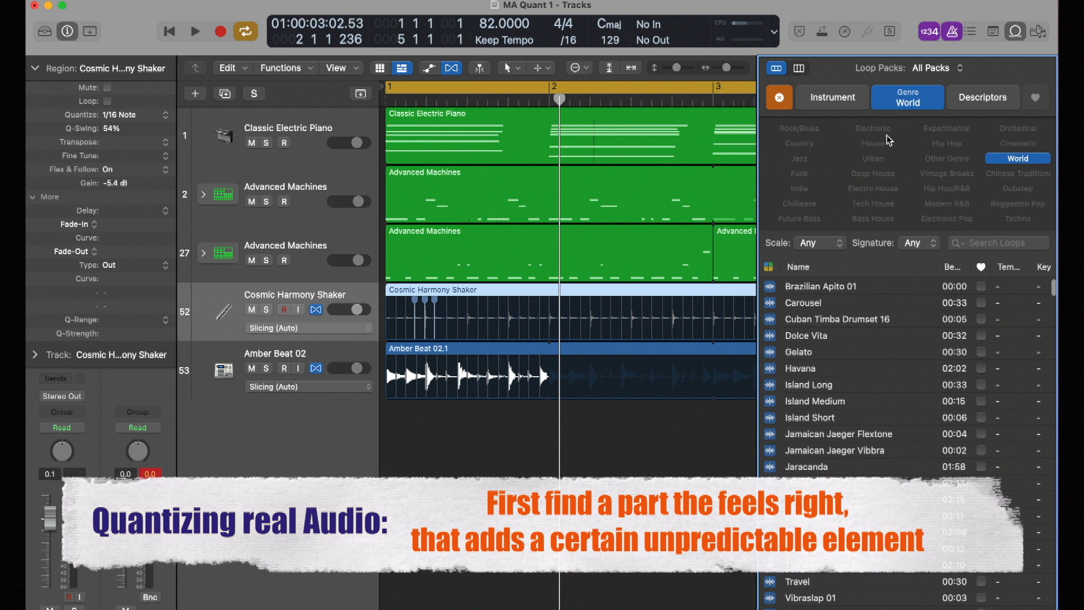
{"action": "left_click", "coordinate": [850, 99]}
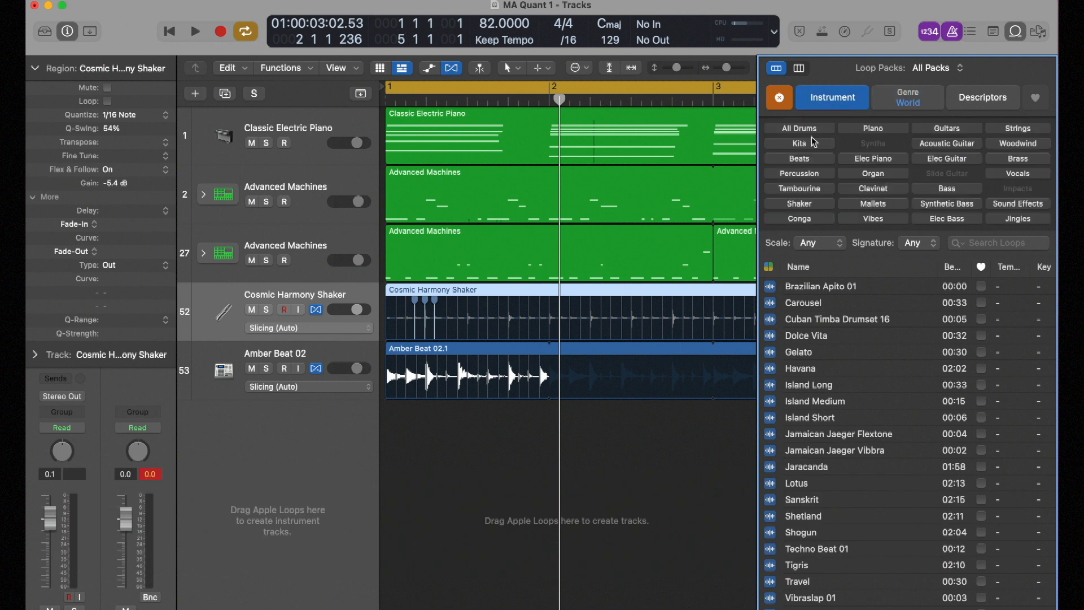
{"action": "left_click", "coordinate": [799, 175]}
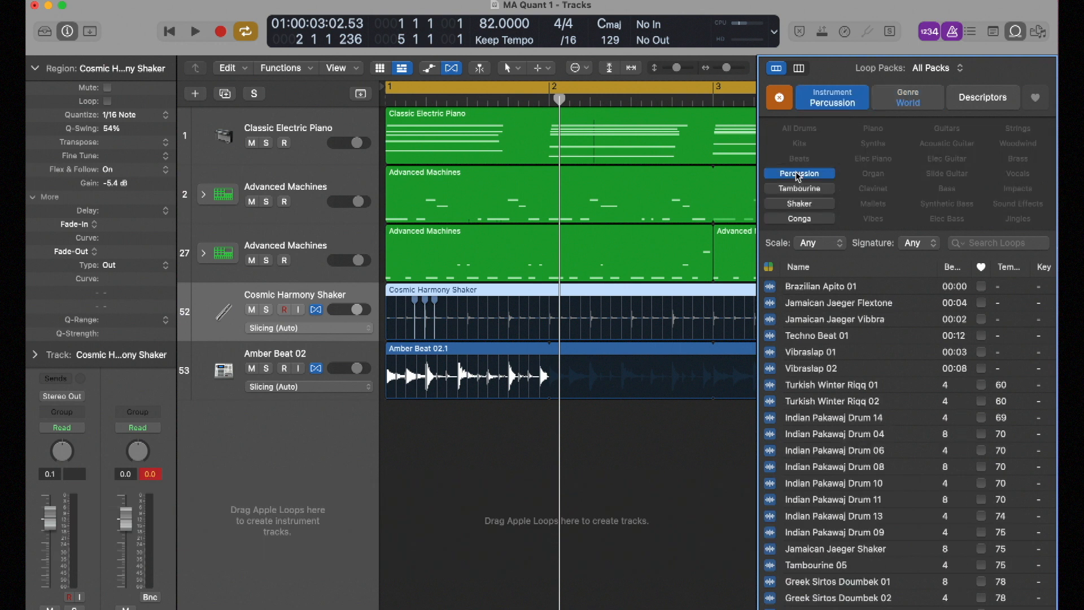
Audition the World percussion loops from Vibraslap 02 down to Indian Pakawaj Drum 10.
{"action": "left_click", "coordinate": [790, 368]}
{"action": "key", "text": "Down"}
{"action": "key", "text": "Down"}
{"action": "key", "text": "Down"}
{"action": "key", "text": "Down"}
{"action": "key", "text": "Down"}
{"action": "key", "text": "Down"}
{"action": "key", "text": "Down"}
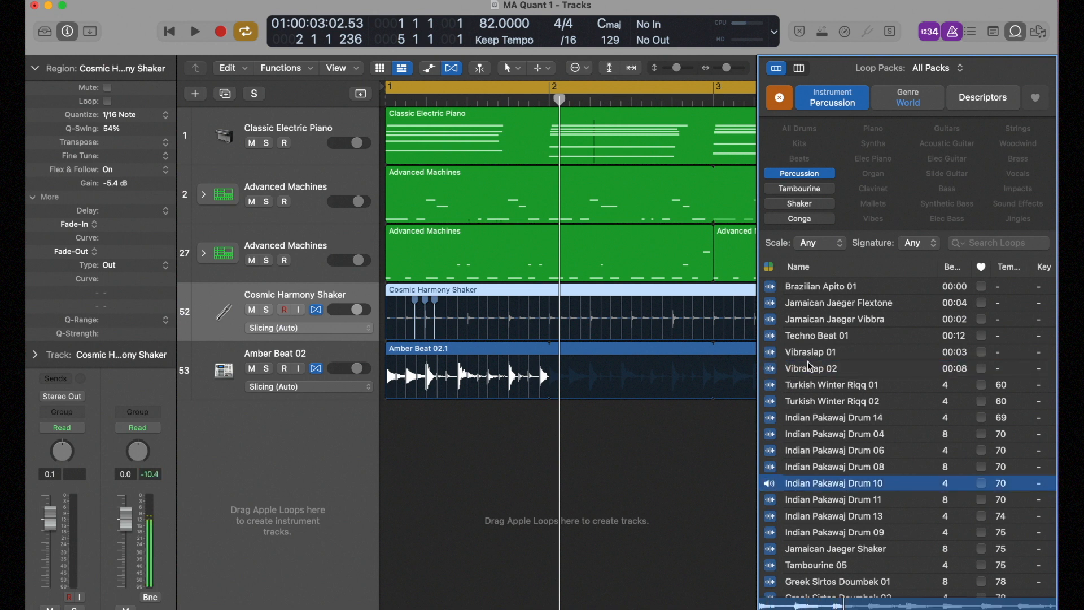
{"action": "scroll", "coordinate": [807, 406], "scroll_direction": "down", "scroll_amount": 3}
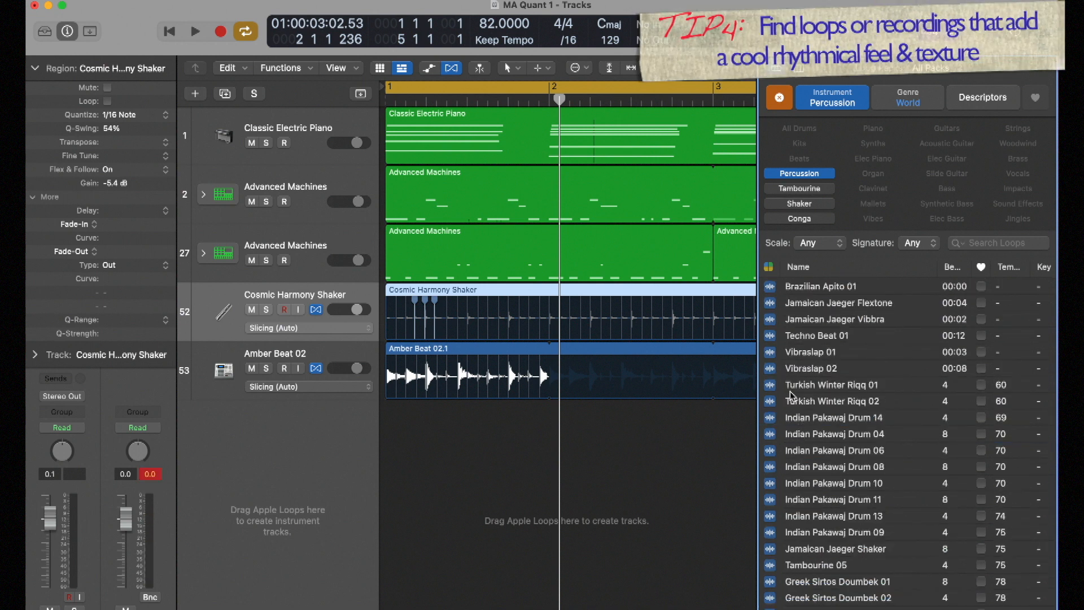
{"action": "left_click", "coordinate": [790, 367]}
{"action": "key", "text": "Down"}
{"action": "key", "text": "Down"}
{"action": "key", "text": "Down"}
{"action": "key", "text": "Down"}
{"action": "key", "text": "Down"}
{"action": "key", "text": "Down"}
{"action": "key", "text": "Down"}
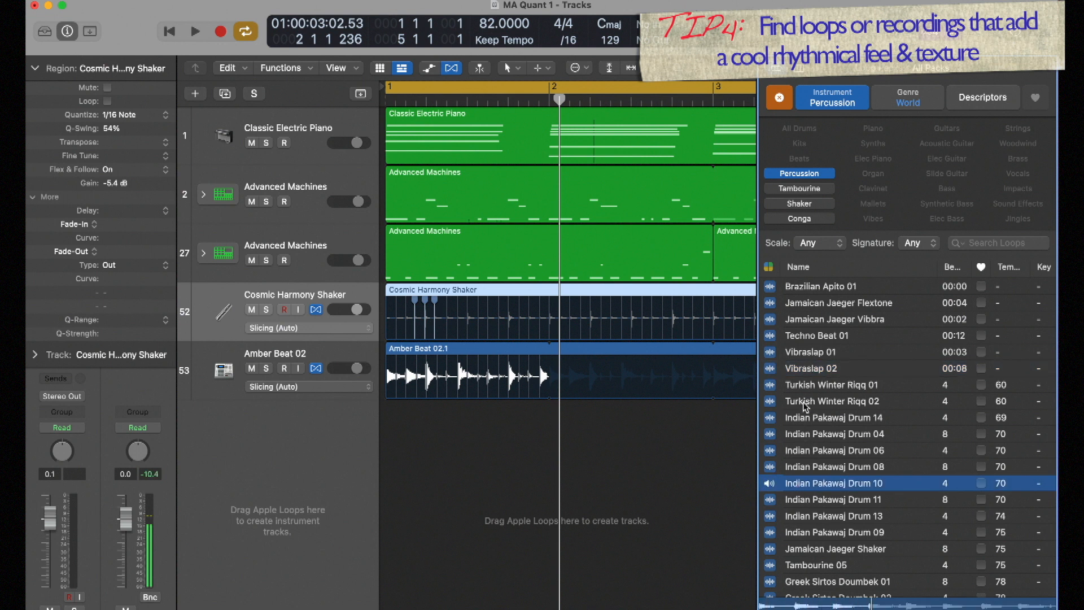
Audition the Indian Pakawaj Drum 09 and Indian Pakawaj Drum 14 loops.
{"action": "scroll", "coordinate": [805, 505], "scroll_direction": "down", "scroll_amount": 2}
{"action": "scroll", "coordinate": [805, 505], "scroll_direction": "down", "scroll_amount": 2}
{"action": "left_click", "coordinate": [807, 472]}
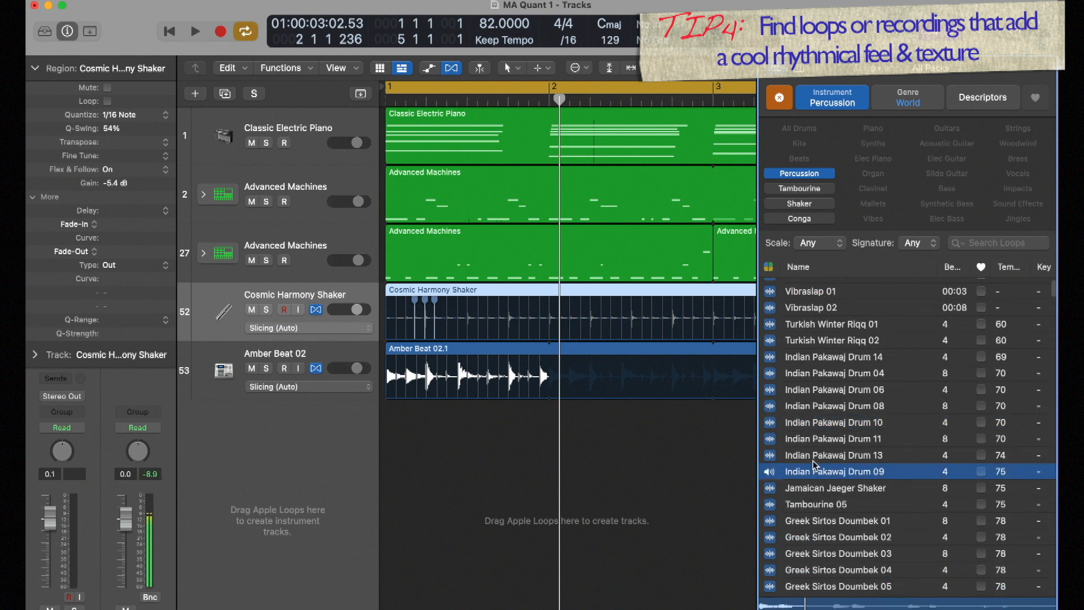
{"action": "left_click", "coordinate": [815, 359]}
{"action": "scroll", "coordinate": [825, 377], "scroll_direction": "up", "scroll_amount": 1}
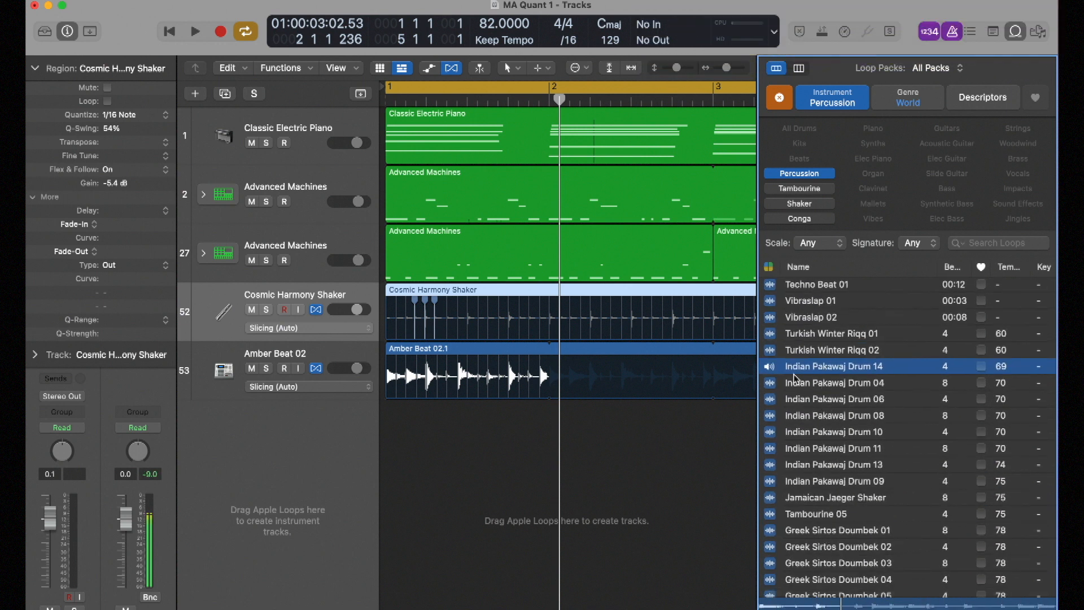
Preview Indian Pakawaj Drum 14 with the arrangement and add it at bar 1 on a new track below Amber Beat 02.
{"action": "left_click", "coordinate": [719, 431]}
{"action": "left_click", "coordinate": [778, 370]}
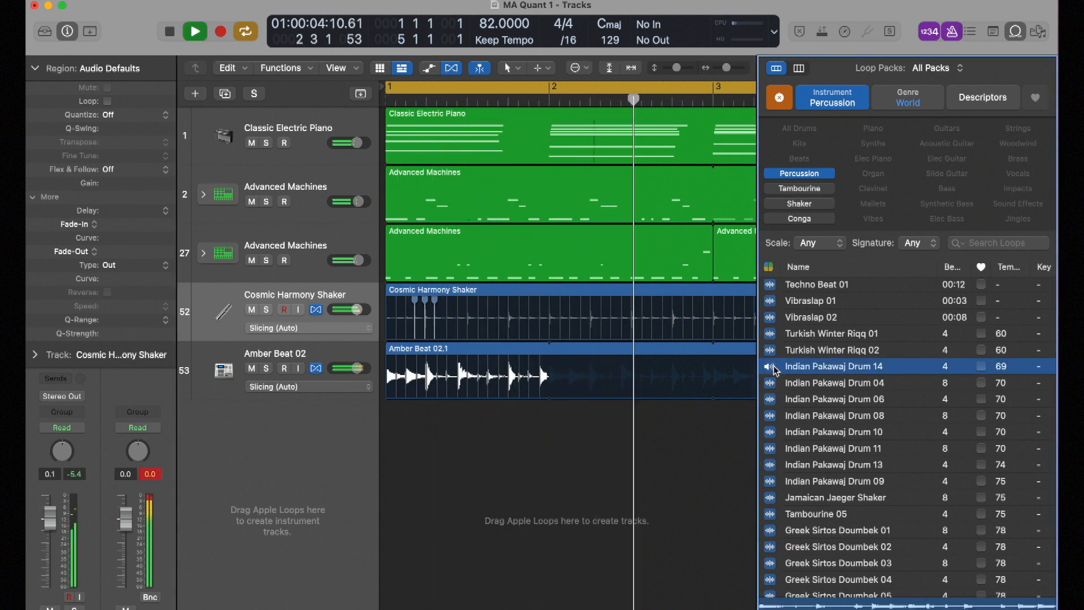
{"action": "left_click_drag", "start_coordinate": [774, 370], "coordinate": [398, 458]}
{"action": "left_click_drag", "start_coordinate": [463, 449], "coordinate": [457, 450]}
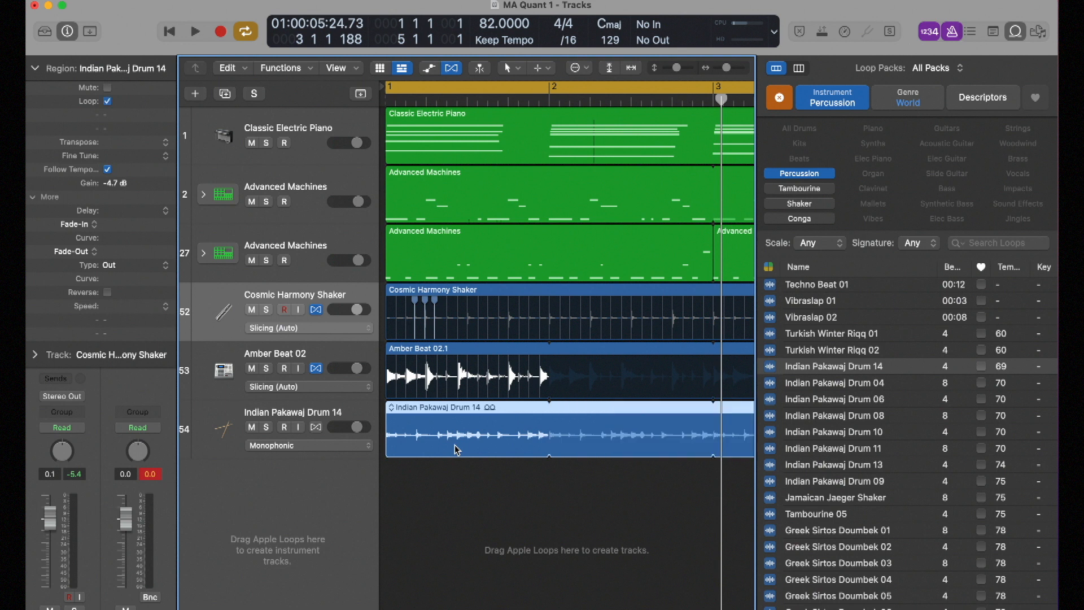
Close the loop browser, then play the Indian Pakawaj Drum 14 track soloed with the metronome off.
{"action": "key", "text": "o"}
{"action": "left_click", "coordinate": [266, 427]}
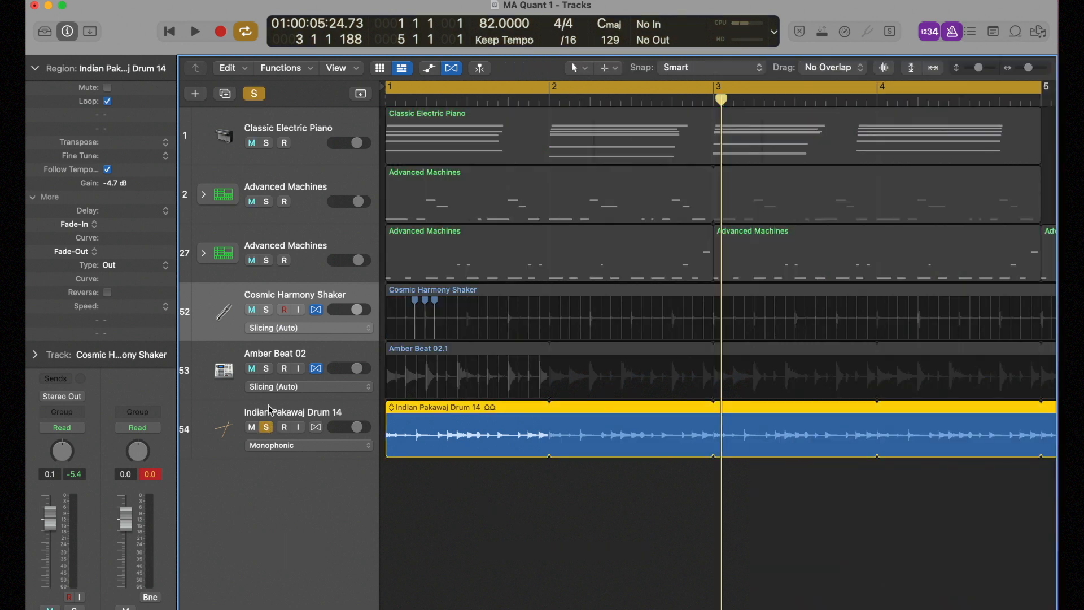
{"action": "key", "text": "space"}
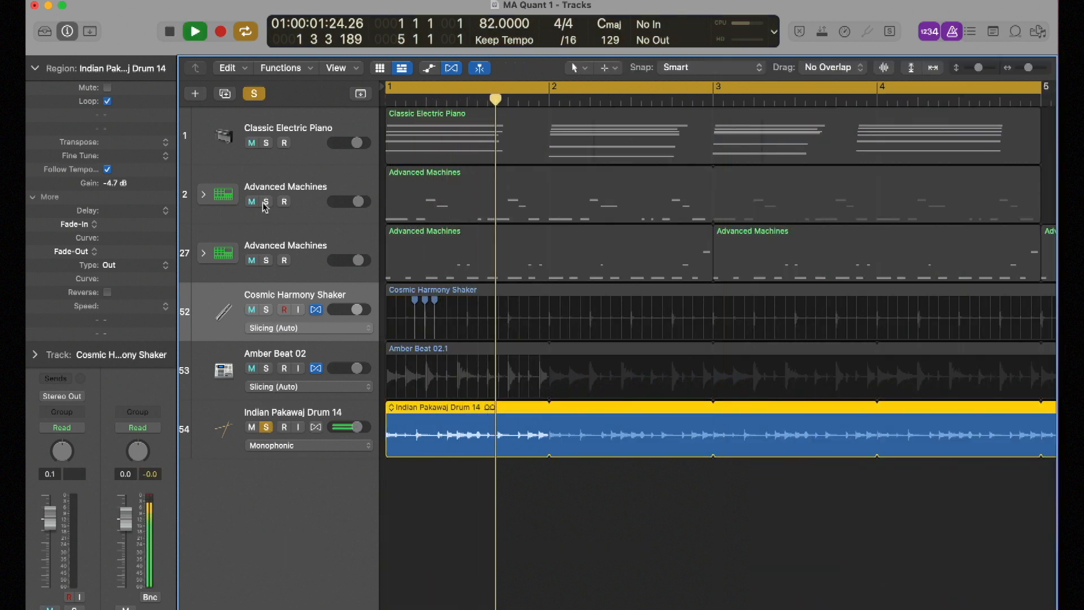
{"action": "key", "text": "k"}
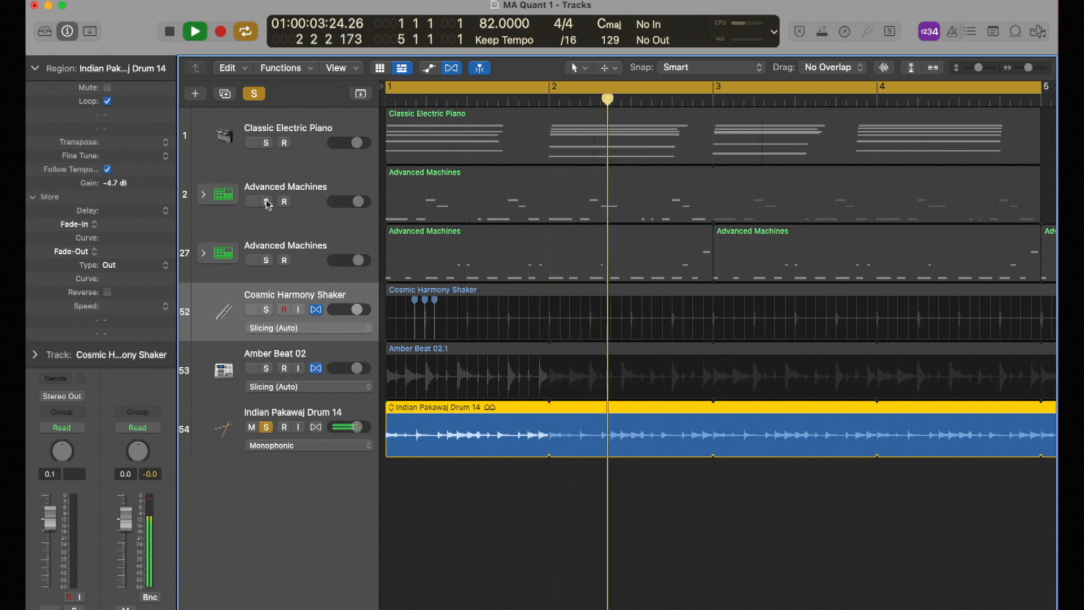
Also solo Advanced Machines track 2 and listen to it with the Pakawaj drum at +0.0 dB.
{"action": "left_click", "coordinate": [267, 202]}
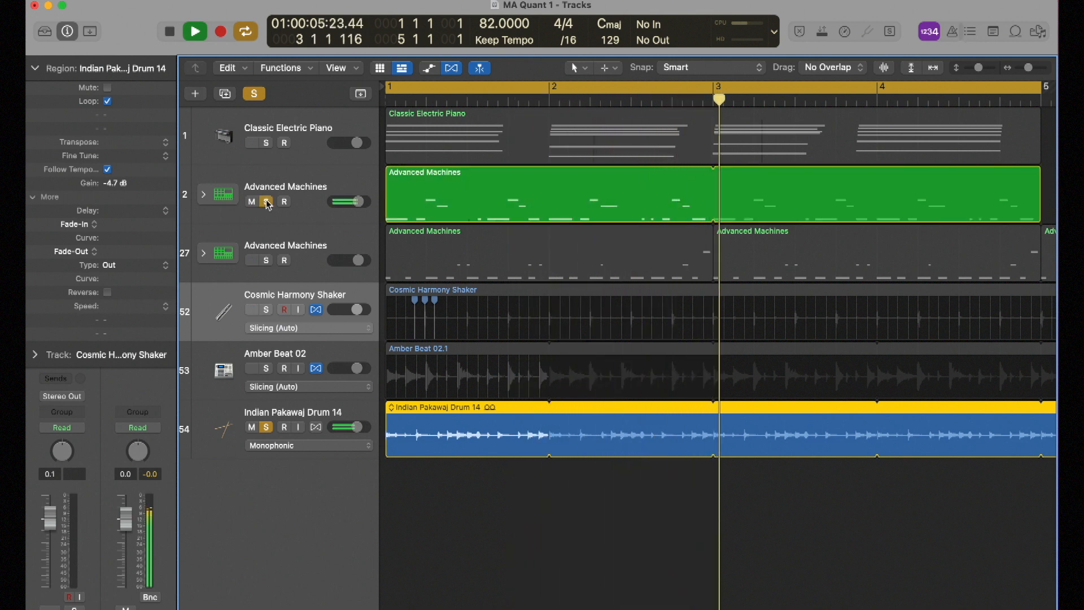
{"action": "left_click_drag", "start_coordinate": [358, 427], "coordinate": [357, 427]}
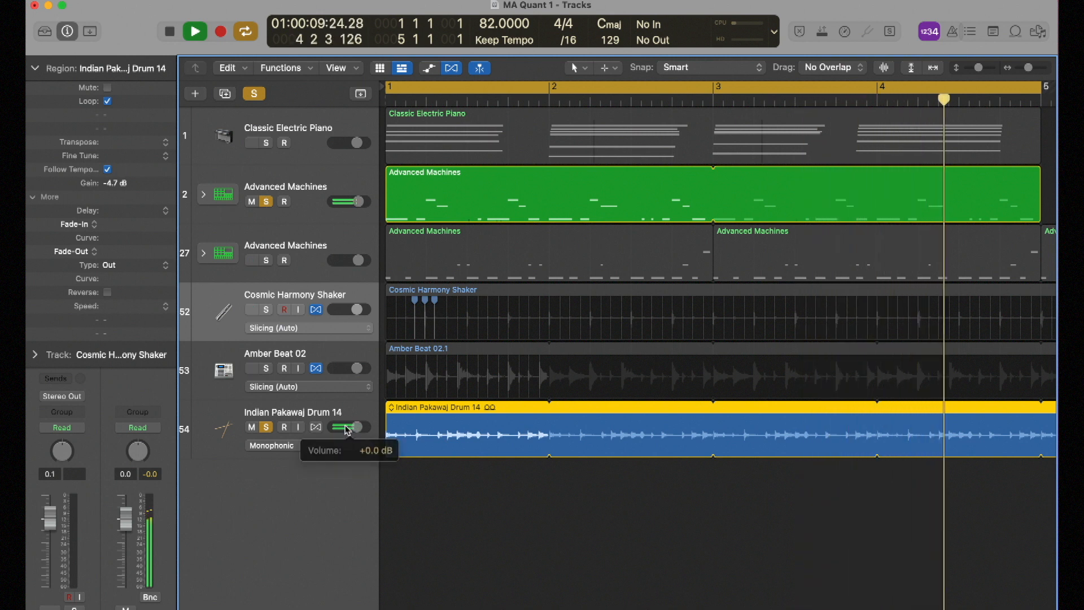
{"action": "key", "text": "space"}
Enable Flex Time on the Indian Pakawaj Drum 14 track, quantize its region to 1/16 Note and play it back.
{"action": "left_click", "coordinate": [316, 427]}
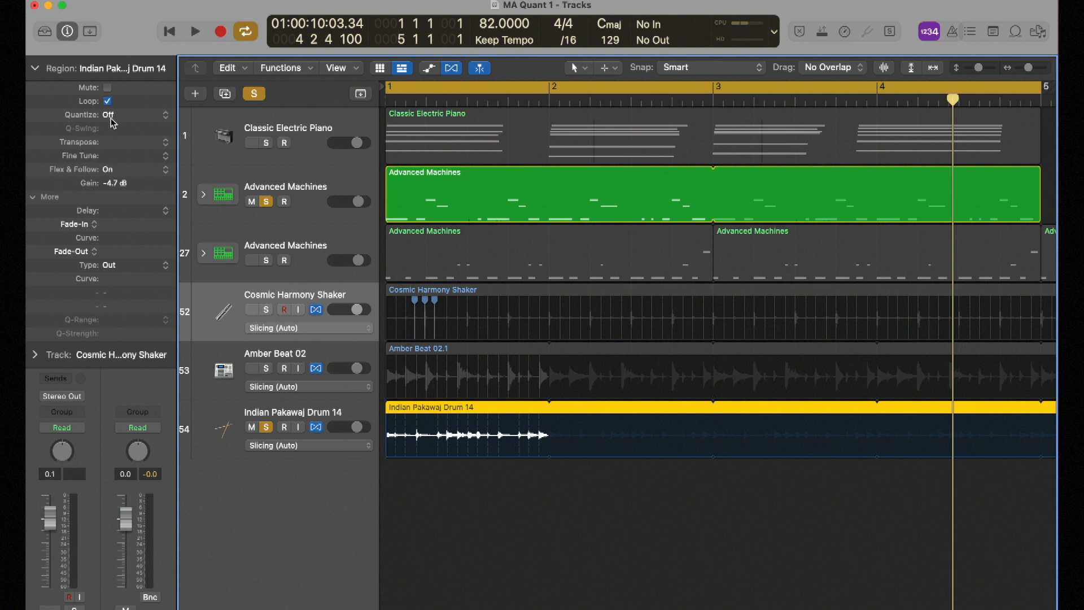
{"action": "left_click", "coordinate": [170, 116]}
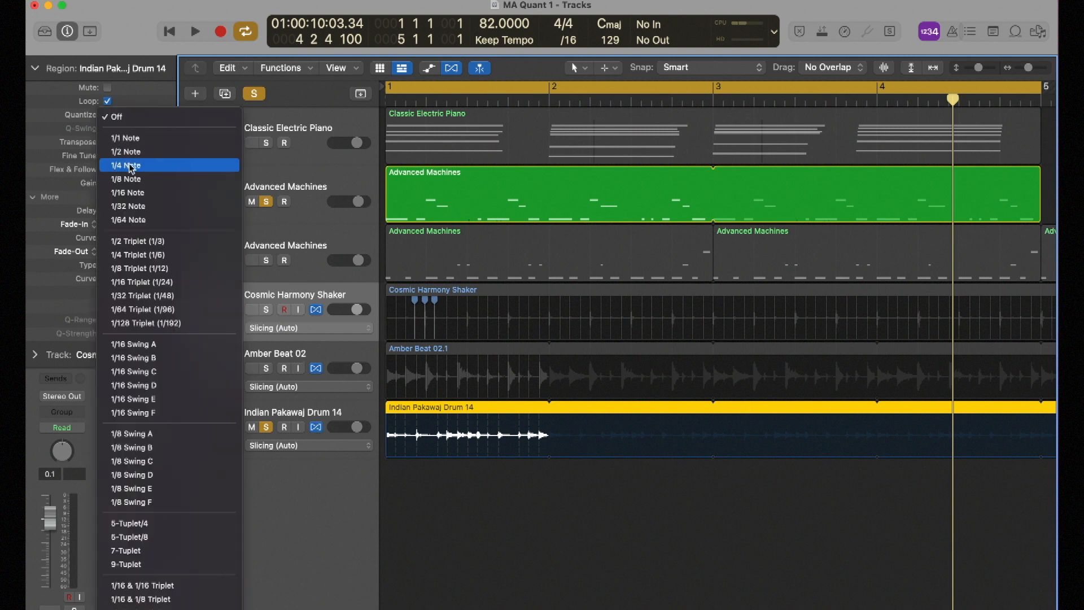
{"action": "left_click", "coordinate": [131, 192]}
{"action": "key", "text": "space"}
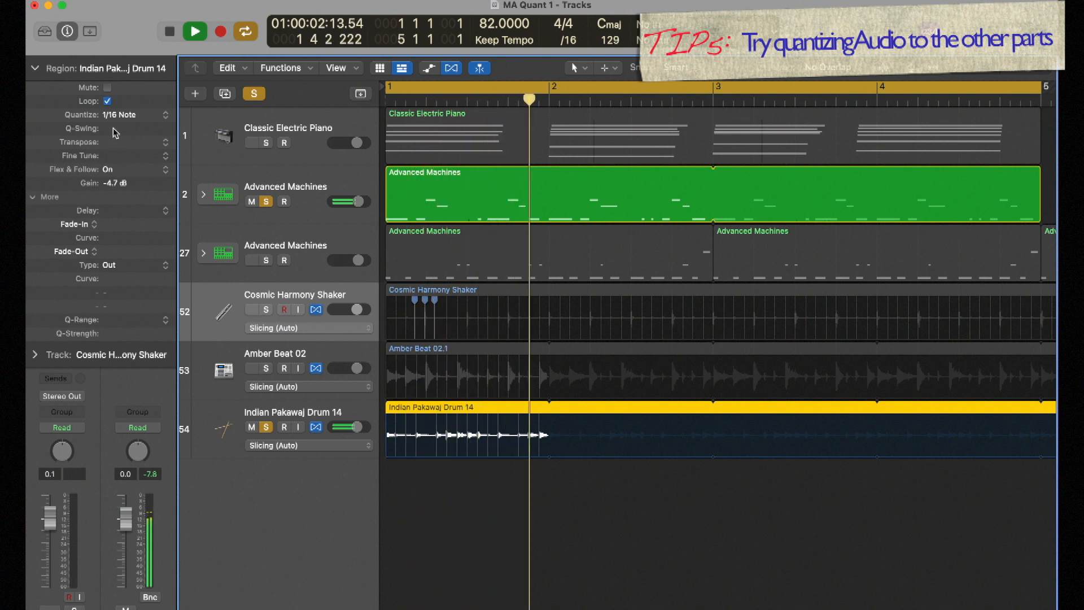
{"action": "key", "text": "space"}
Set the Indian Pakawaj Drum 14 region's Q-Swing to 54% and listen to it with Advanced Machines.
{"action": "left_click_drag", "start_coordinate": [114, 145], "coordinate": [115, 117]}
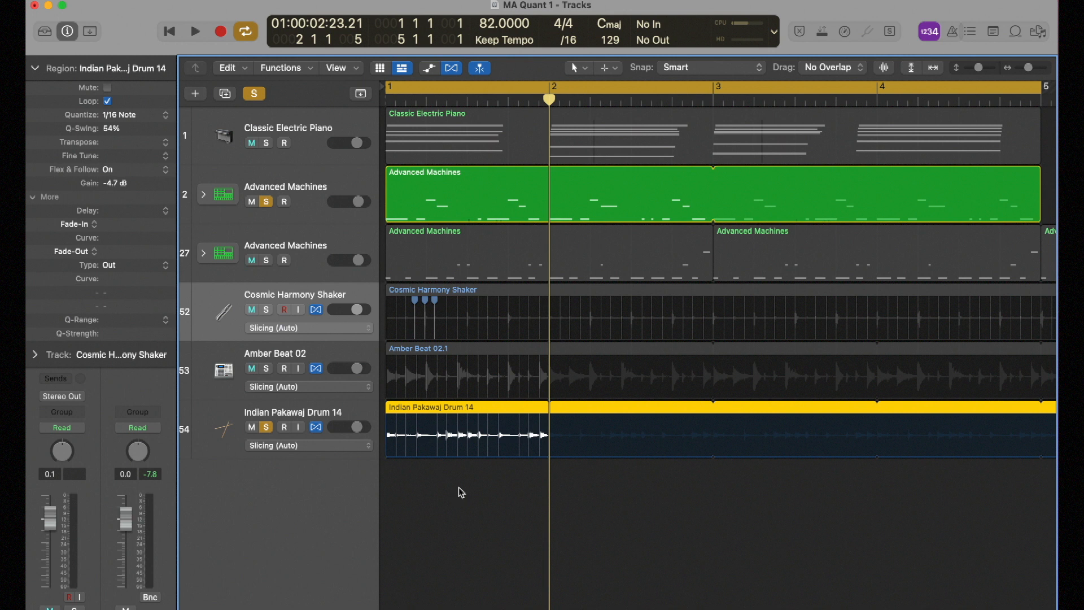
{"action": "key", "text": "space"}
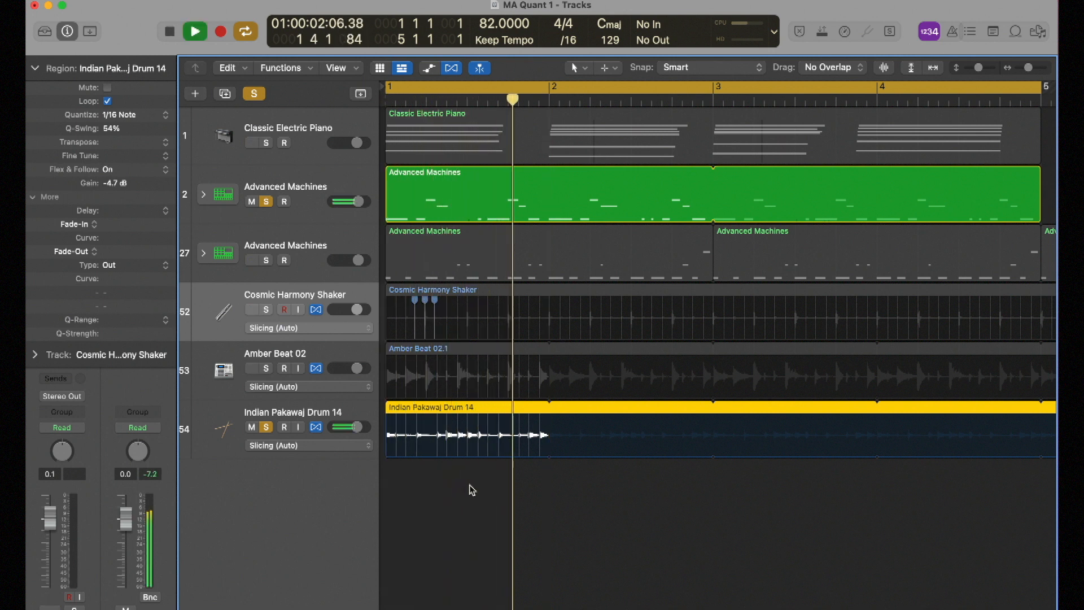
{"action": "key", "text": "space"}
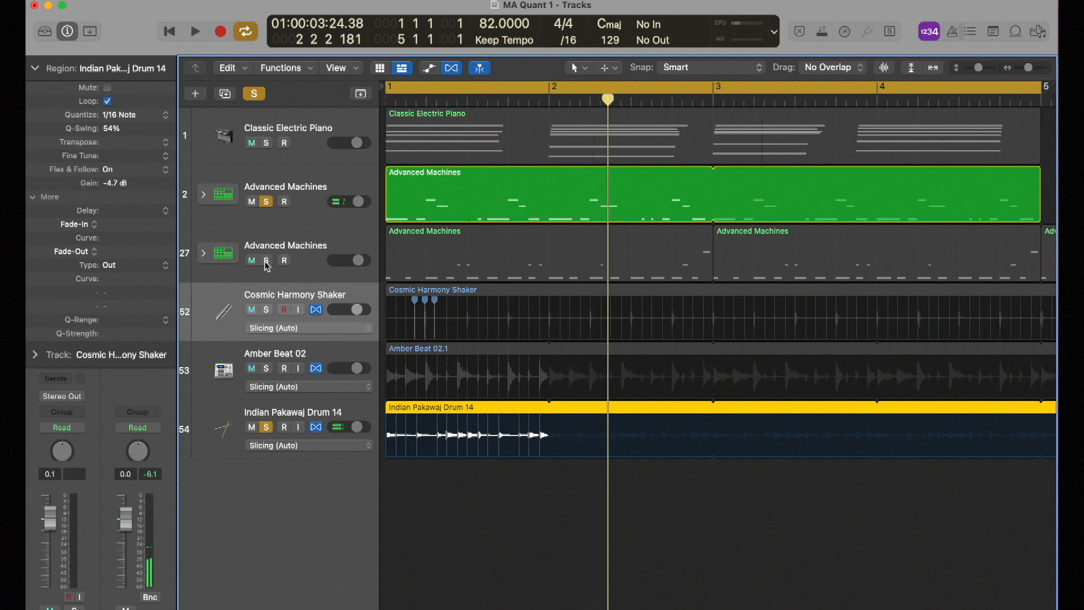
Solo the second Advanced Machines, Cosmic Harmony Shaker, Amber Beat 02 and Classic Electric Piano tracks too, and play everything together.
{"action": "left_click_drag", "start_coordinate": [266, 260], "coordinate": [267, 368]}
{"action": "key", "text": "space"}
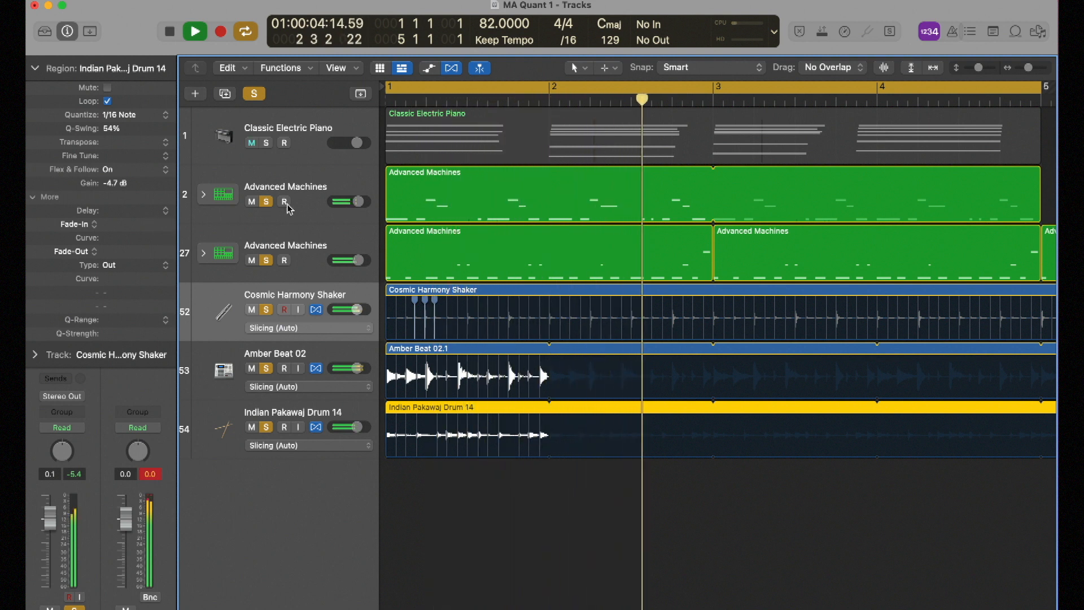
{"action": "left_click", "coordinate": [266, 143]}
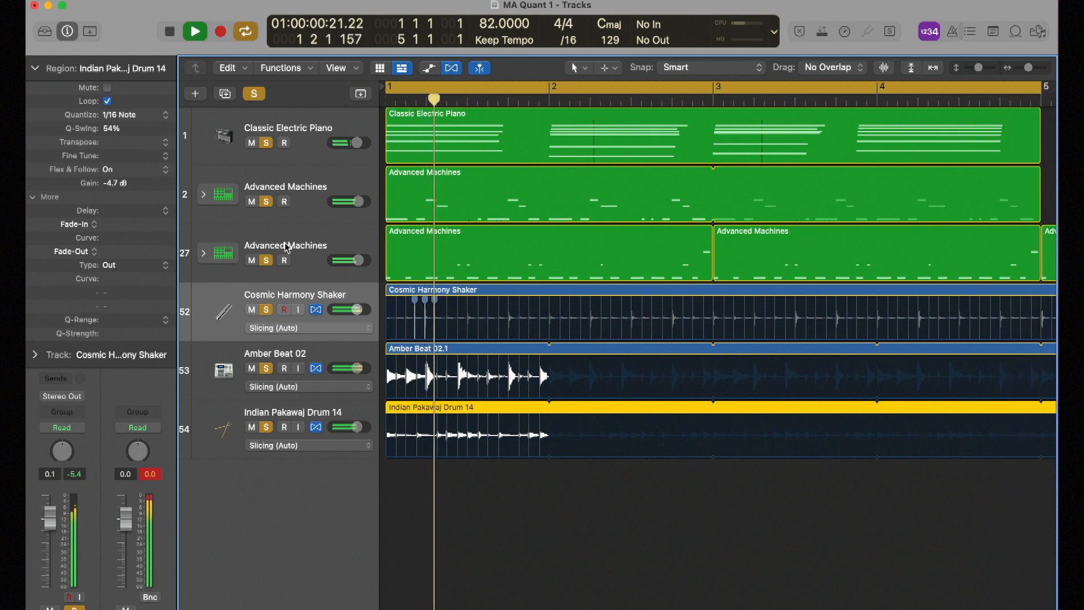
{"action": "key", "text": "space"}
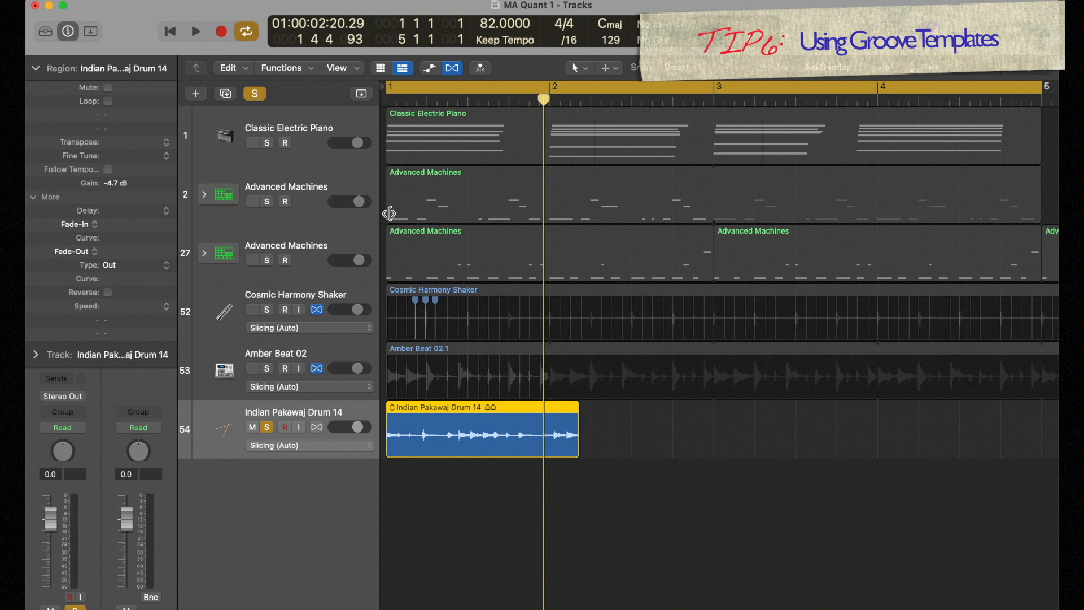
Enable Flex Time on the Indian Pakawaj Drum 14 track and select its region.
{"action": "left_click", "coordinate": [315, 428]}
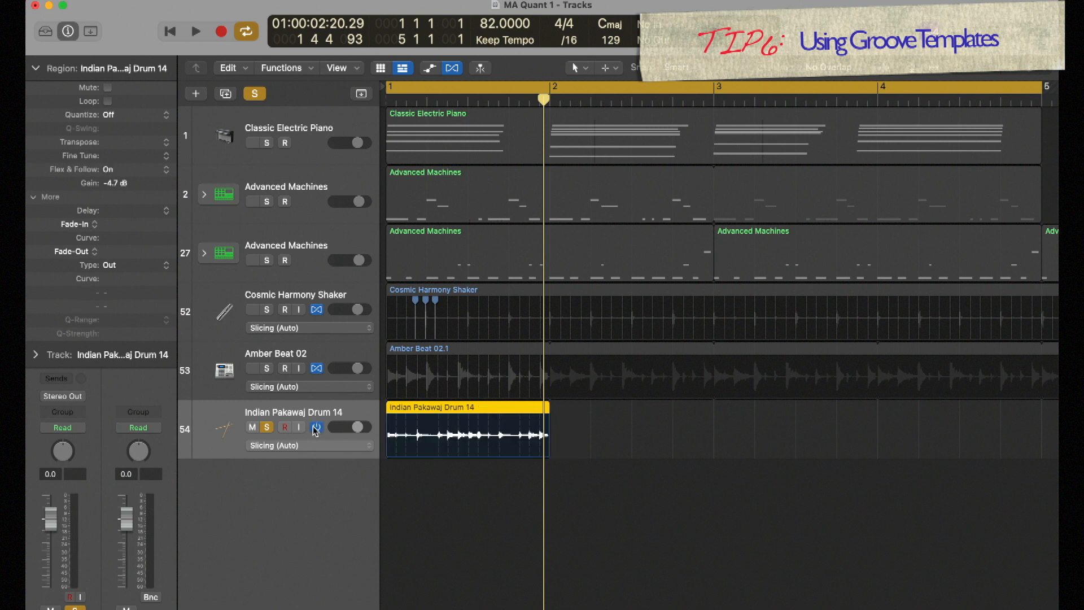
{"action": "left_click", "coordinate": [464, 505]}
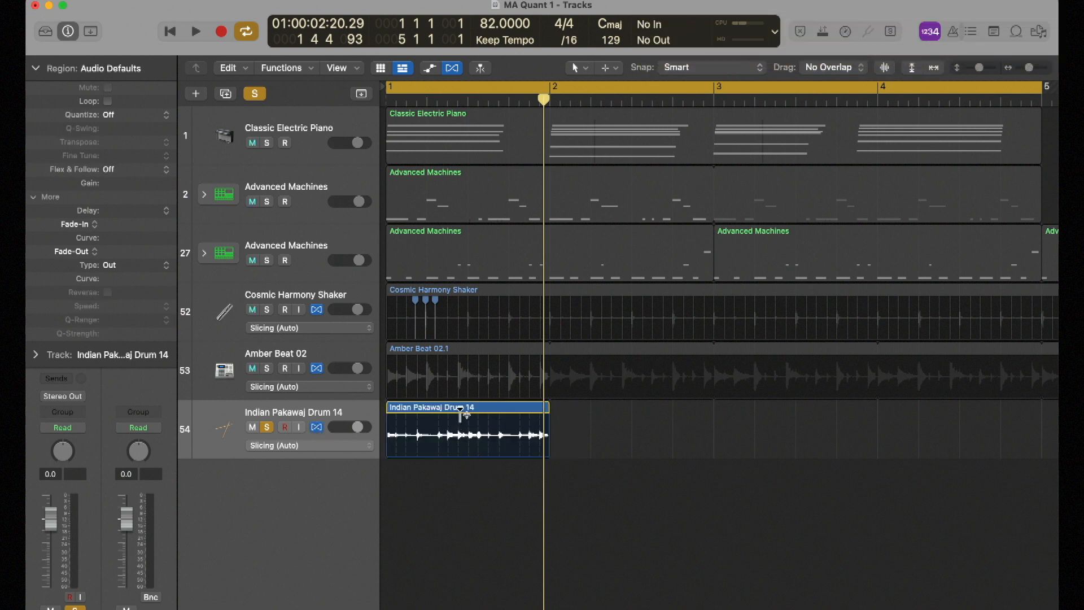
{"action": "left_click", "coordinate": [462, 411]}
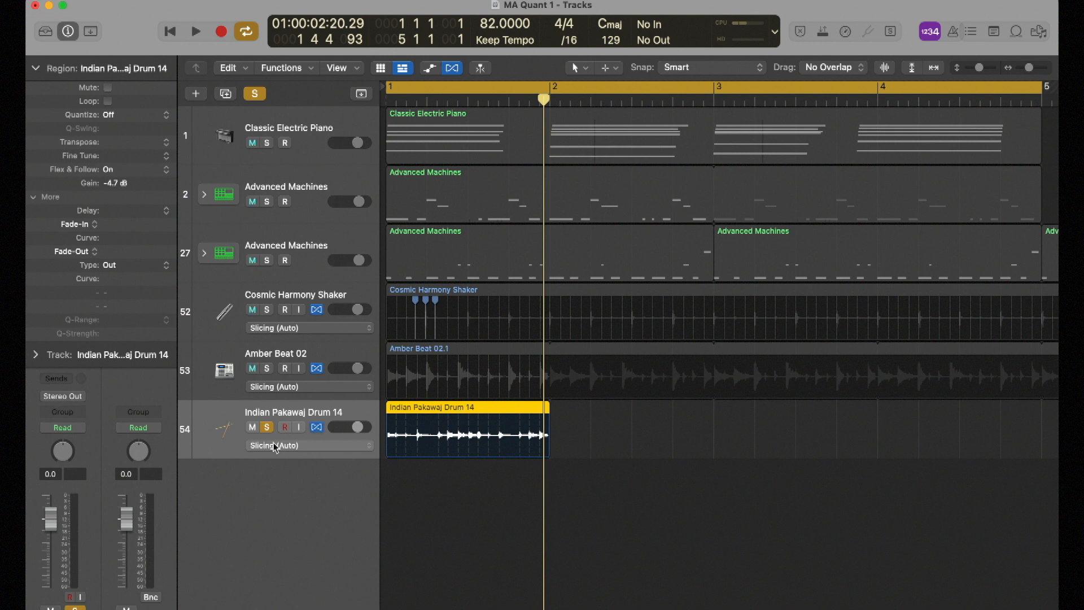
Listen to the Indian Pakawaj Drum 14 region and make a groove template from it.
{"action": "key", "text": "space"}
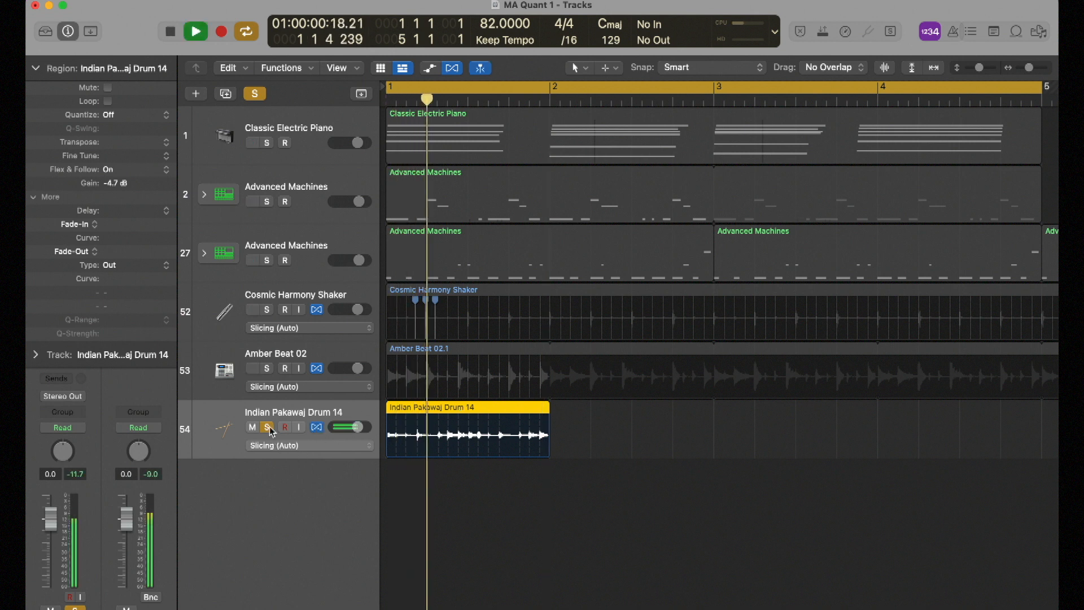
{"action": "key", "text": "space"}
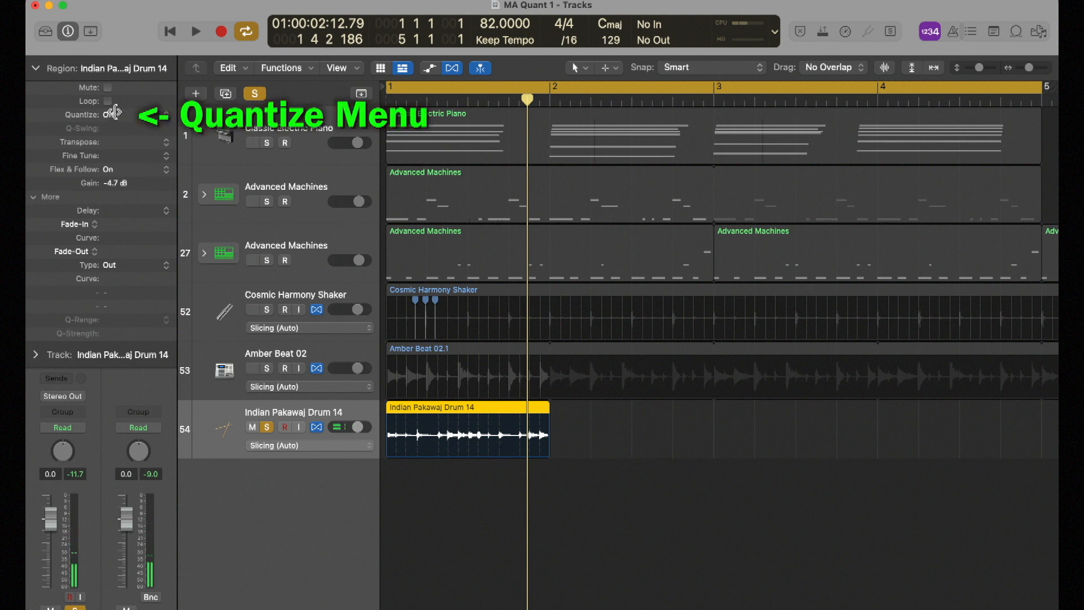
{"action": "left_click", "coordinate": [112, 114]}
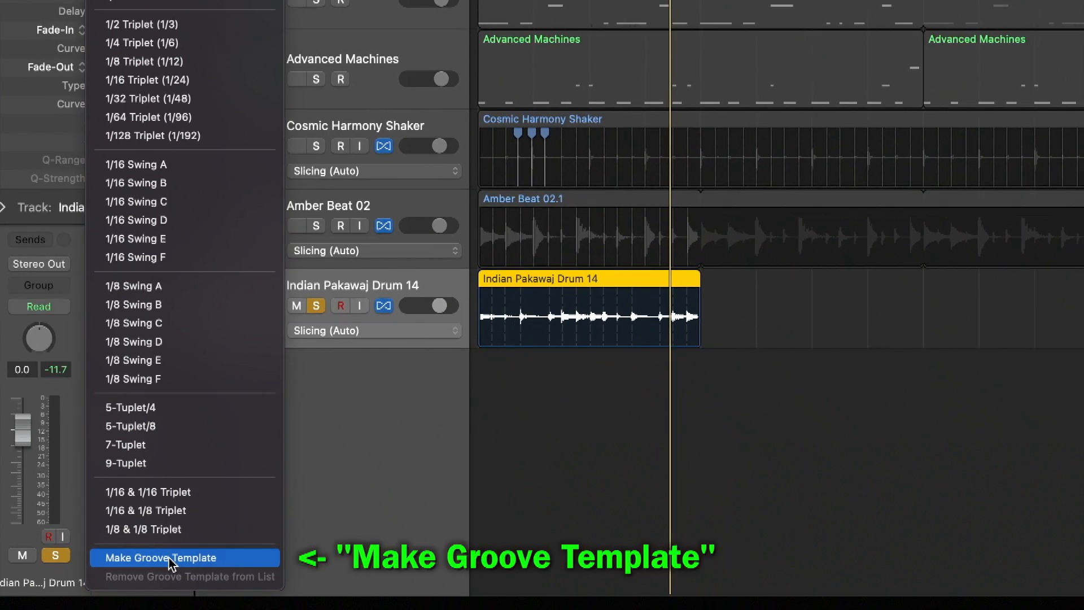
{"action": "left_click", "coordinate": [170, 558]}
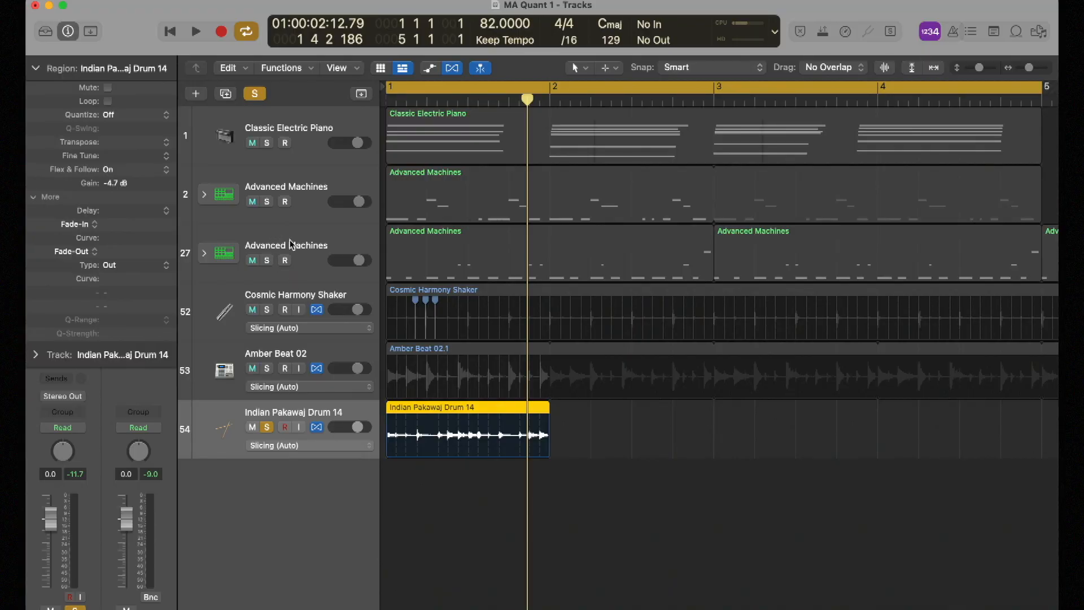
Solo Advanced Machines track 2 alongside the Pakawaj drum, loop the Pakawaj region and listen to both from the start.
{"action": "left_click", "coordinate": [268, 202]}
{"action": "key", "text": "space"}
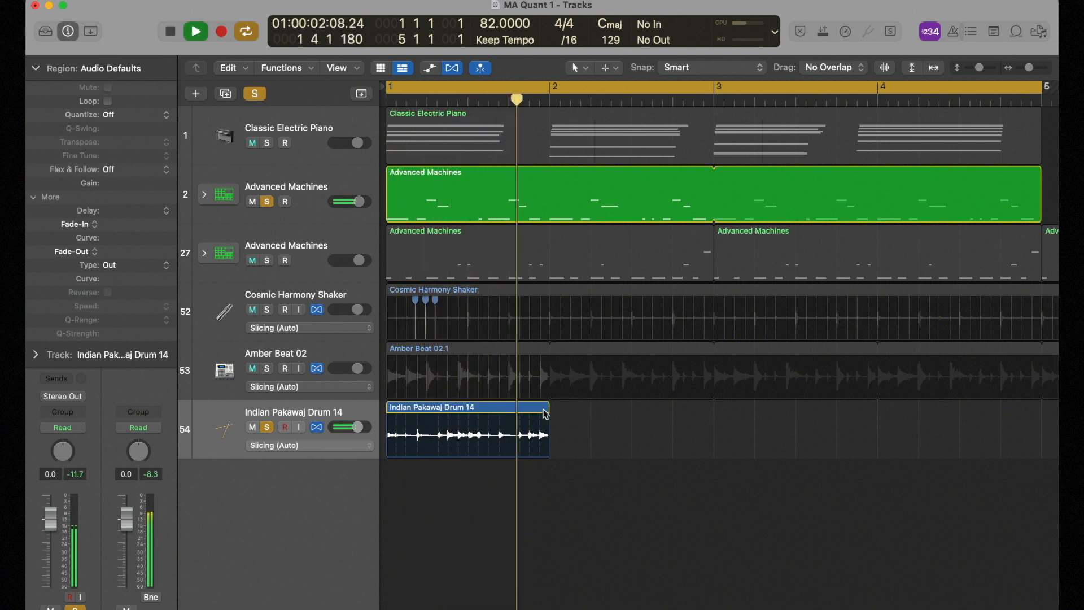
{"action": "key", "text": "l"}
{"action": "key", "text": "Return"}
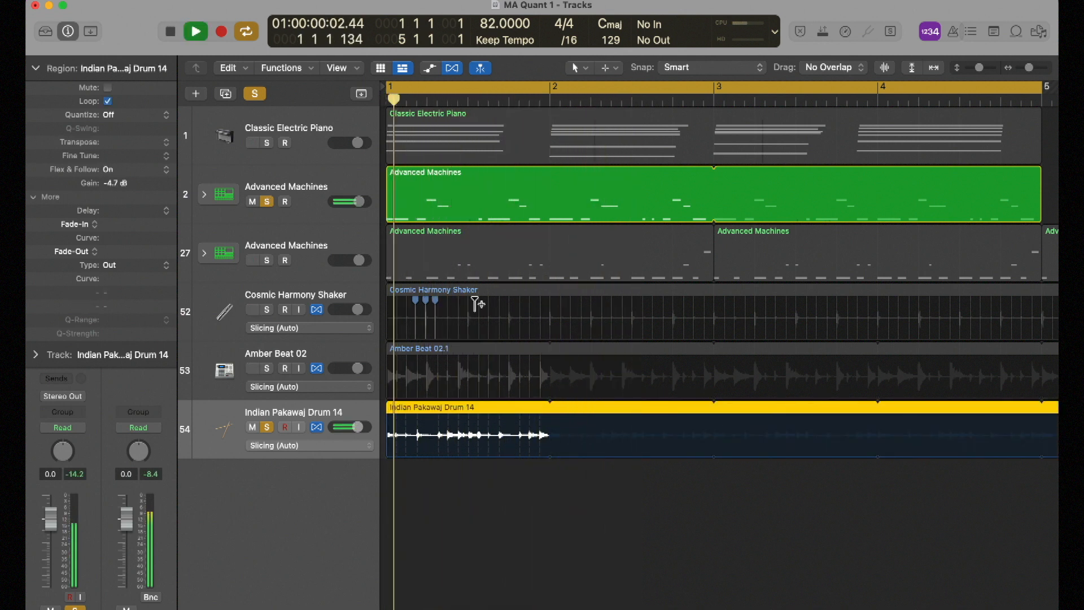
{"action": "key", "text": "space"}
Quantize the Advanced Machines region on track 2 with the Indian Pakawaj Drum 14 groove template.
{"action": "left_click", "coordinate": [308, 183]}
{"action": "double_click", "coordinate": [308, 183]}
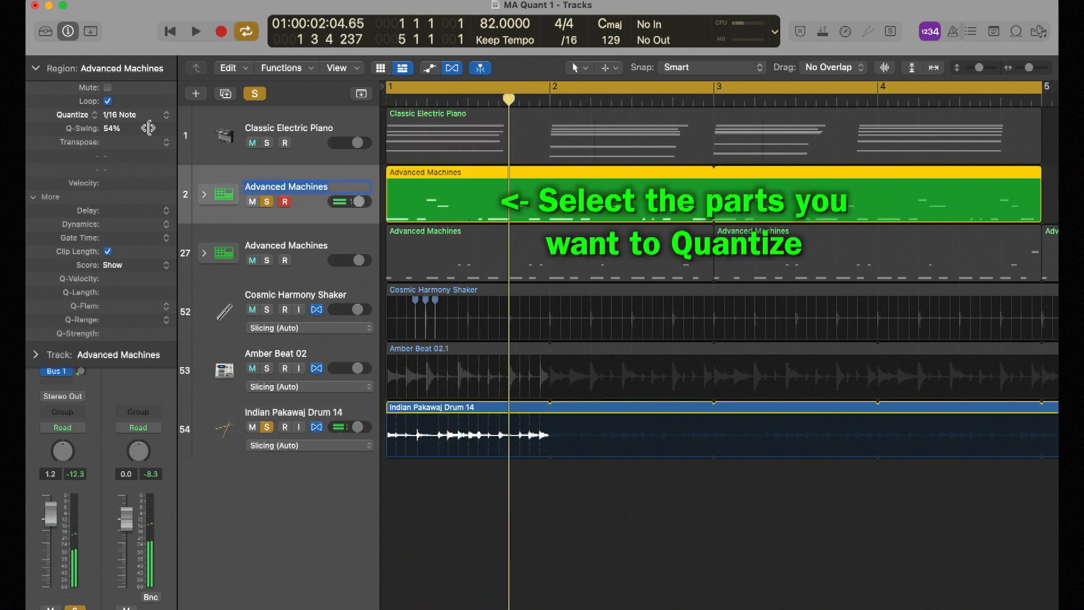
{"action": "left_click", "coordinate": [164, 116]}
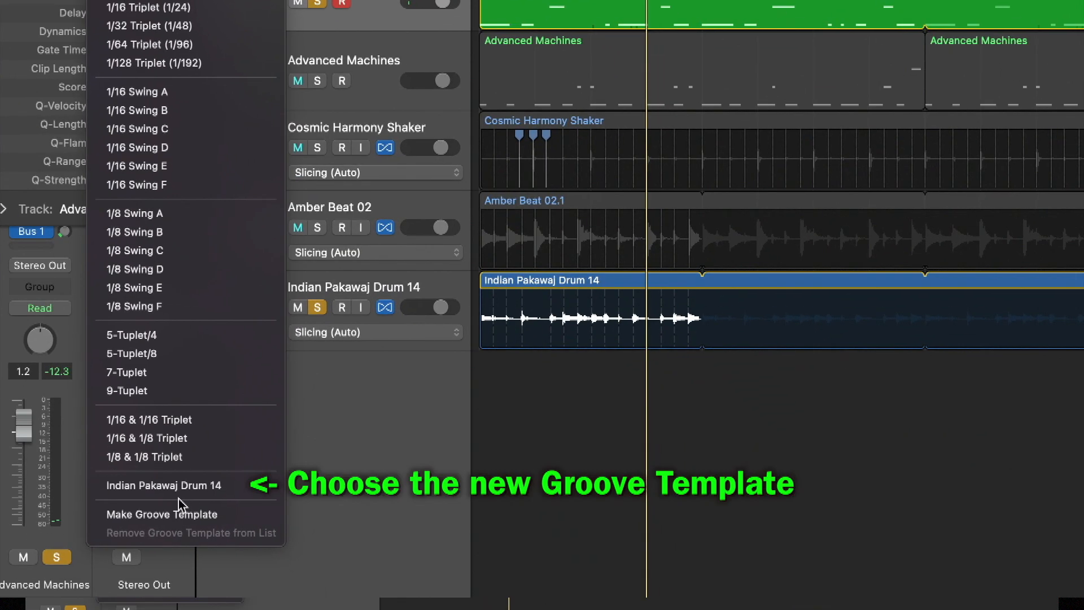
{"action": "left_click", "coordinate": [170, 485]}
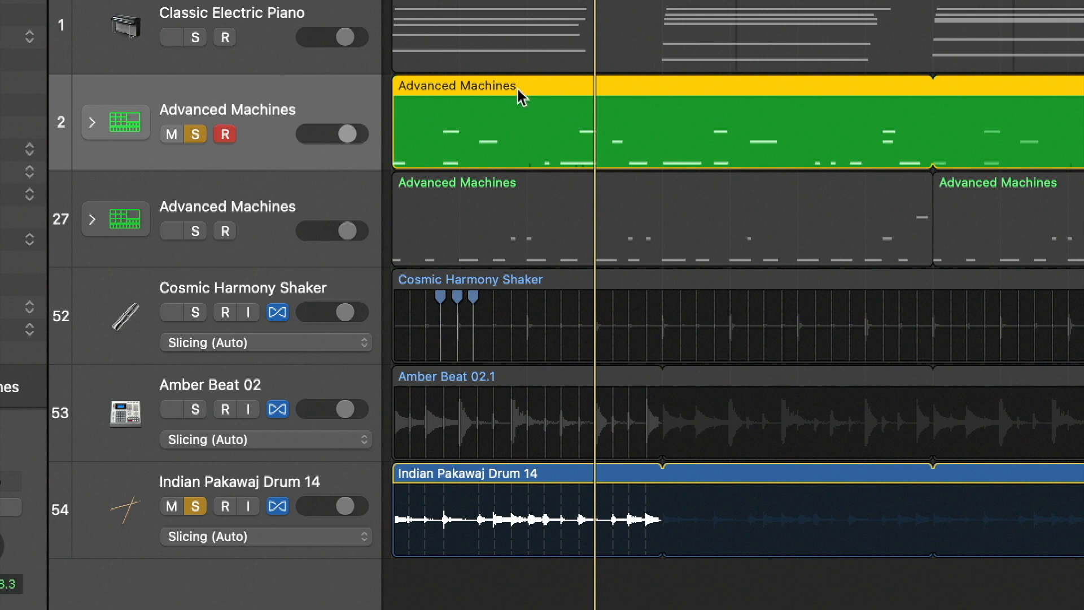
Examine the note timing of the Advanced Machines region on track 2 in the Piano Roll during playback, and close the editor.
{"action": "double_click", "coordinate": [472, 152]}
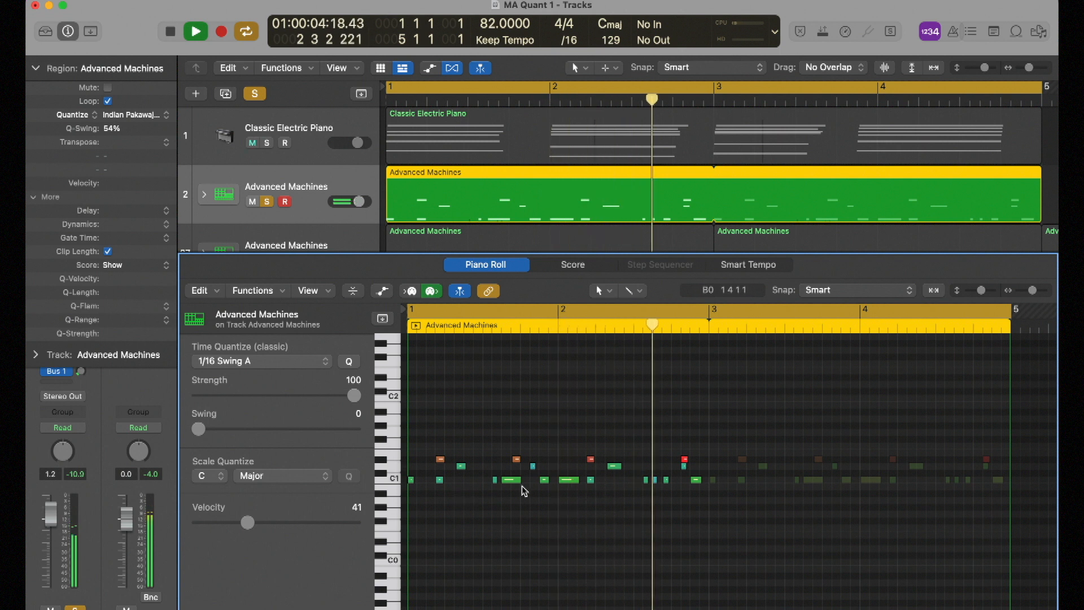
{"action": "key", "text": "space"}
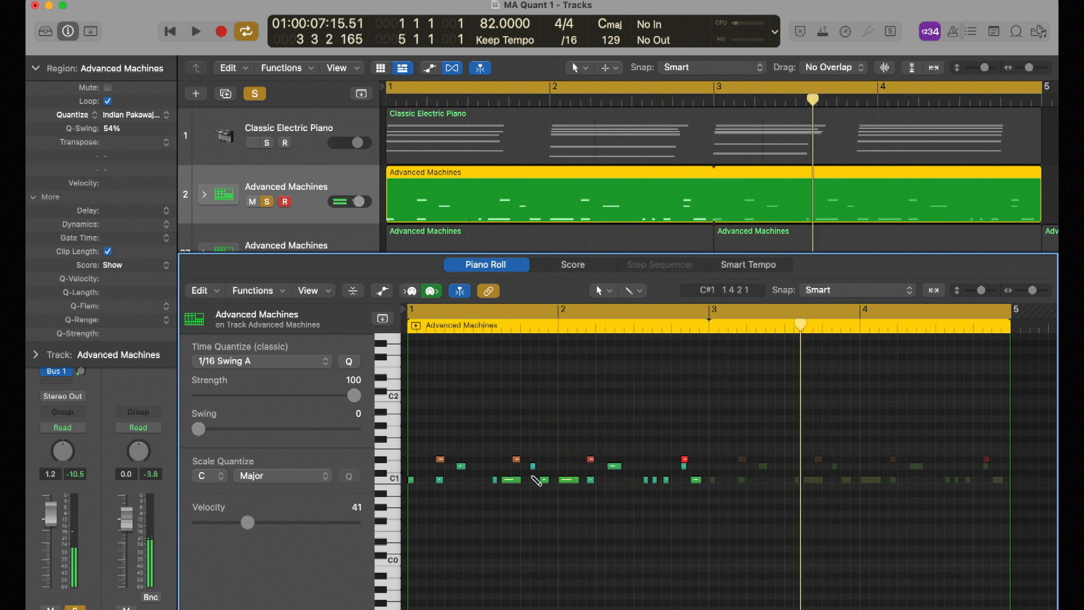
{"action": "key", "text": "e"}
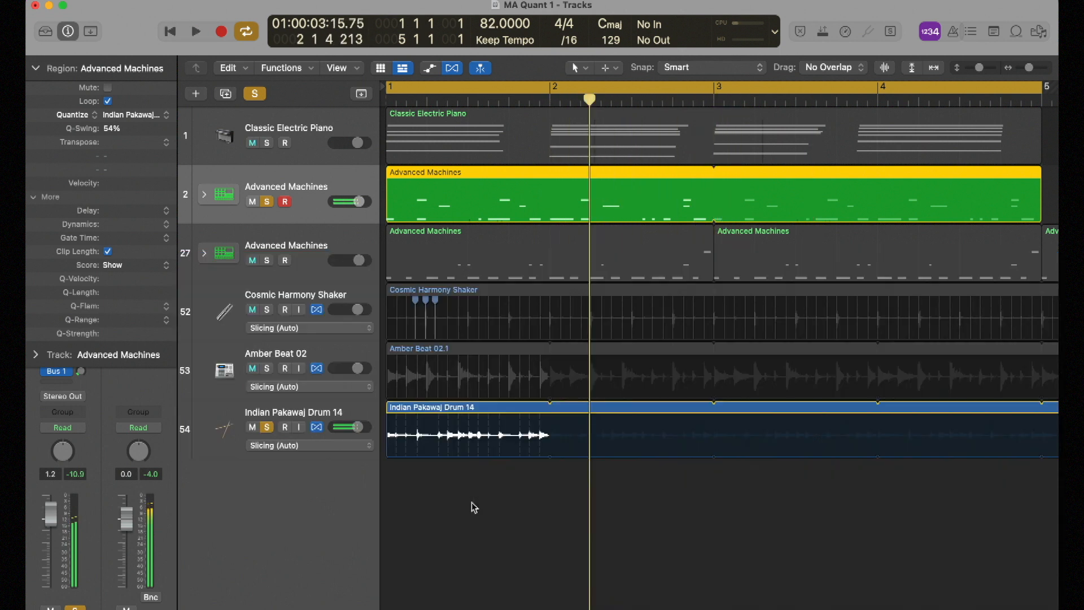
Solo Amber Beat 02, quantize its region with the Indian Pakawaj Drum 14 groove template and play it back.
{"action": "left_click", "coordinate": [287, 356]}
{"action": "left_click", "coordinate": [268, 369]}
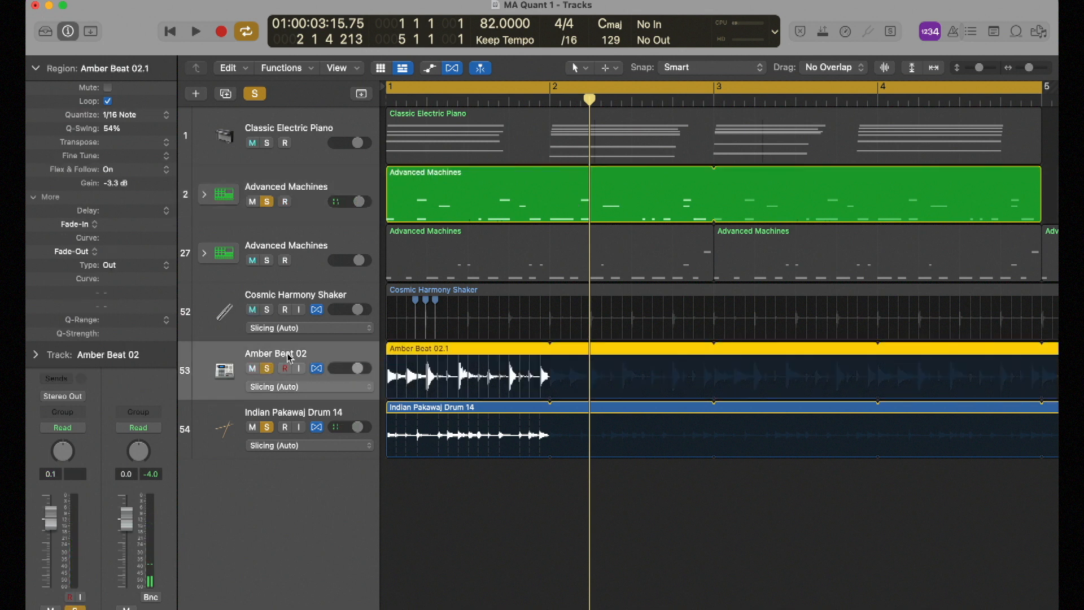
{"action": "left_click", "coordinate": [155, 119]}
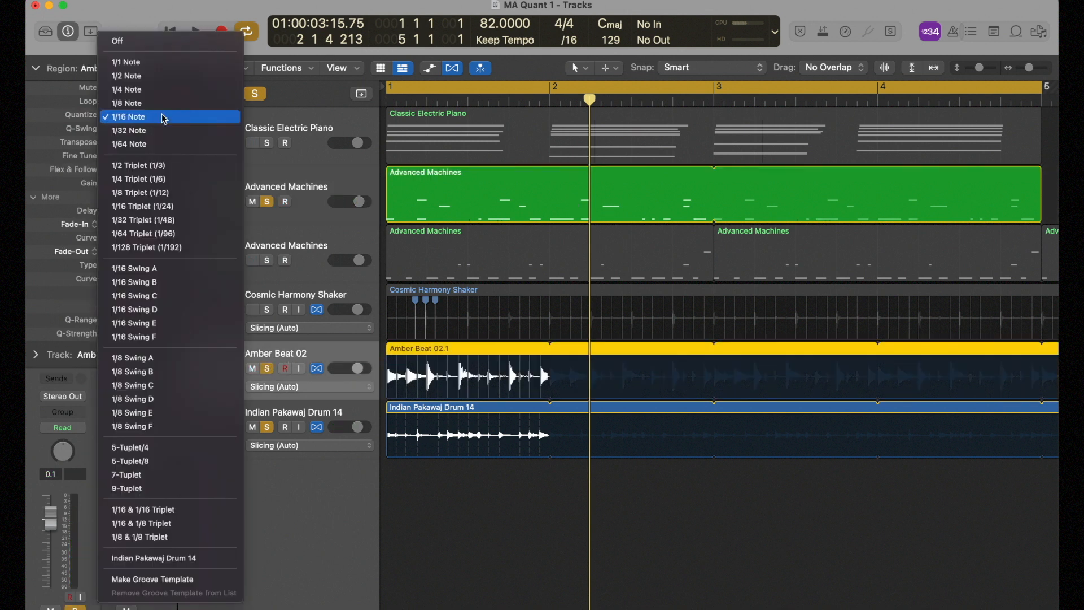
{"action": "left_click", "coordinate": [152, 558]}
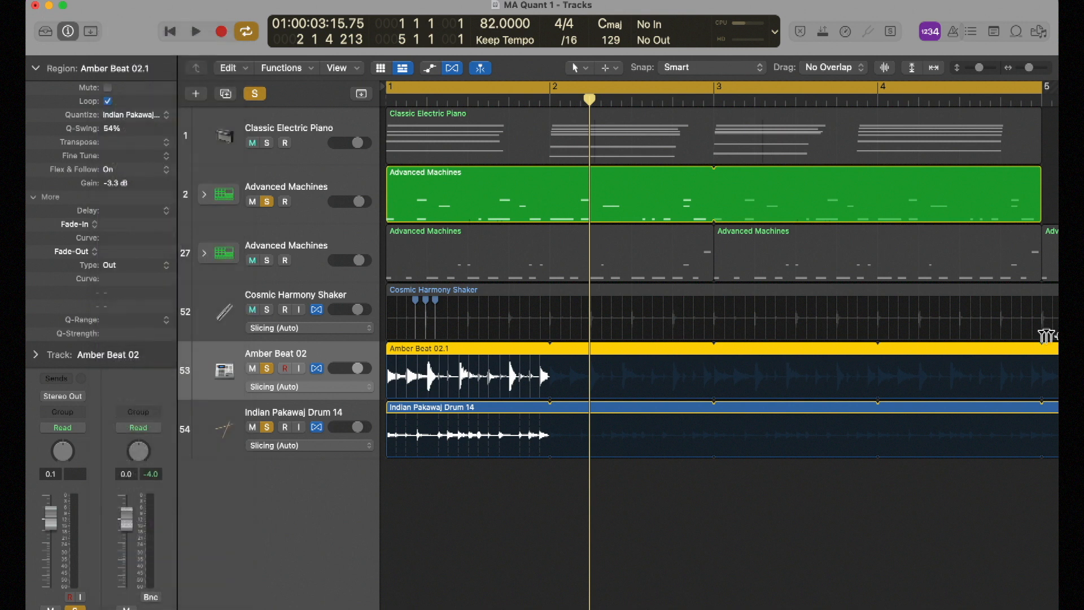
{"action": "key", "text": "space"}
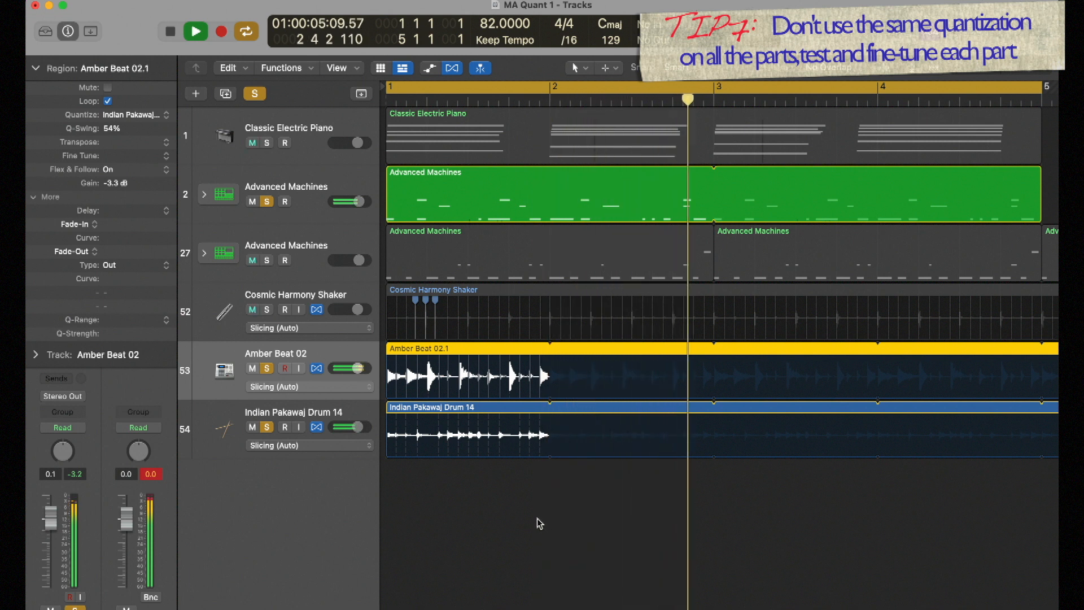
Solo the Cosmic Harmony Shaker track too and lower its volume to -7.8 dB during playback.
{"action": "left_click", "coordinate": [266, 310]}
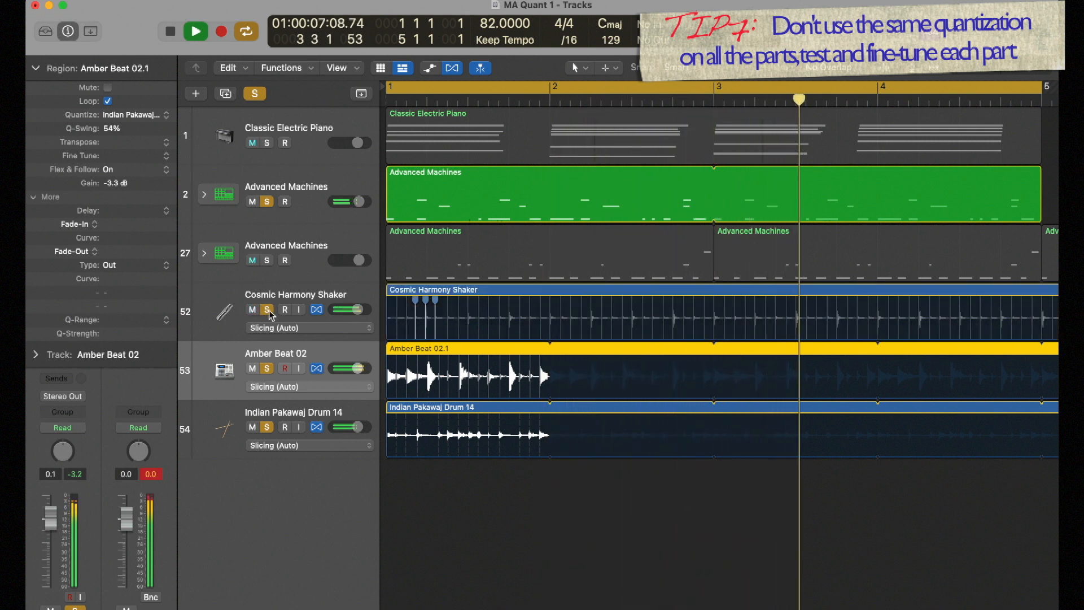
{"action": "left_click_drag", "start_coordinate": [357, 310], "coordinate": [345, 309]}
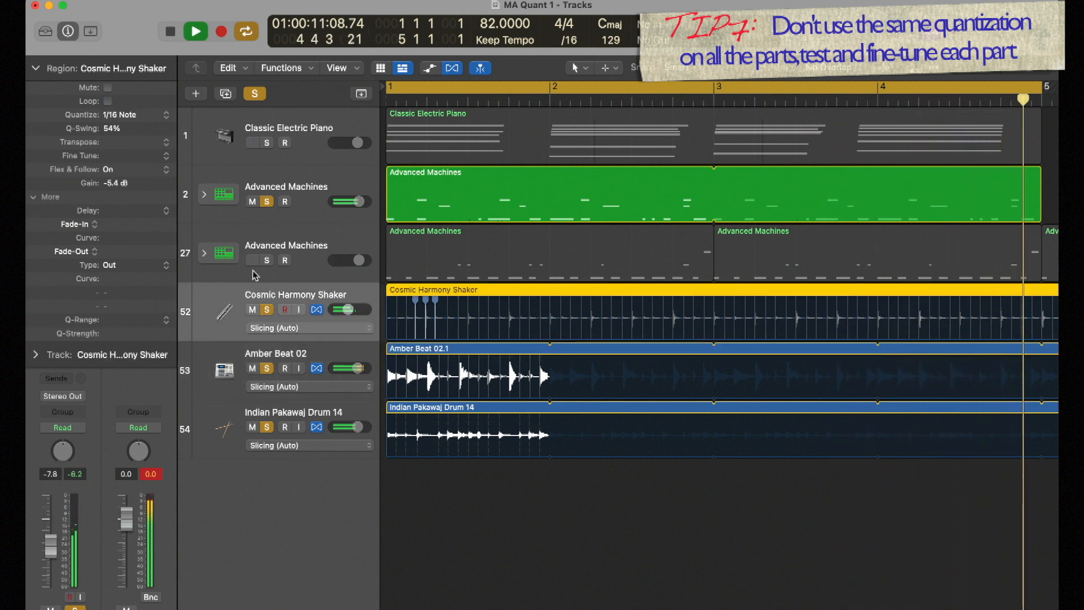
{"action": "key", "text": "space"}
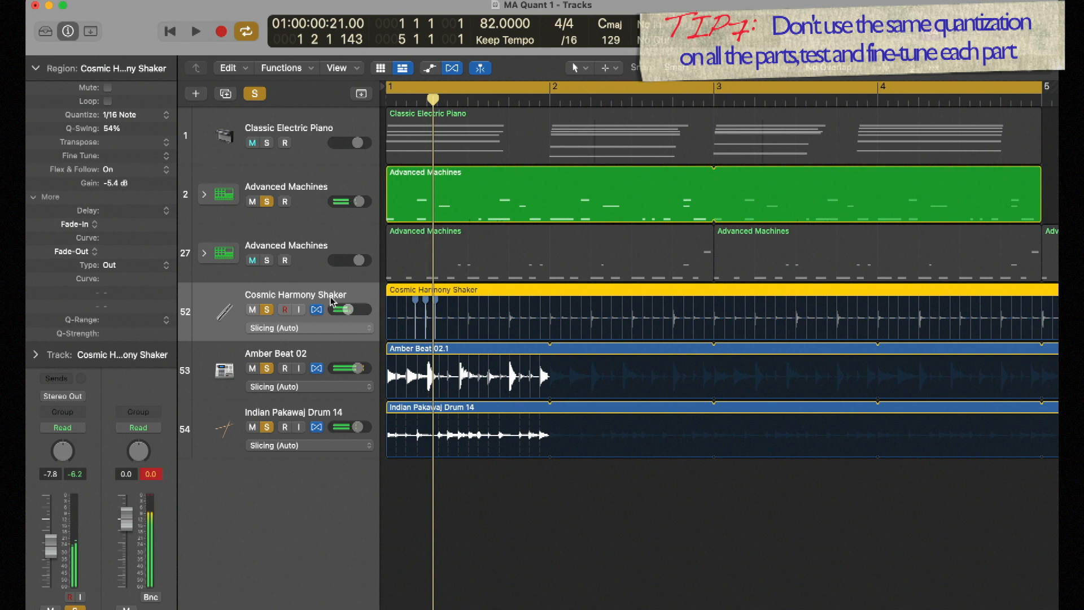
Quantize the Cosmic Harmony Shaker region with the Indian Pakawaj Drum 14 groove template and listen to it.
{"action": "left_click", "coordinate": [131, 115]}
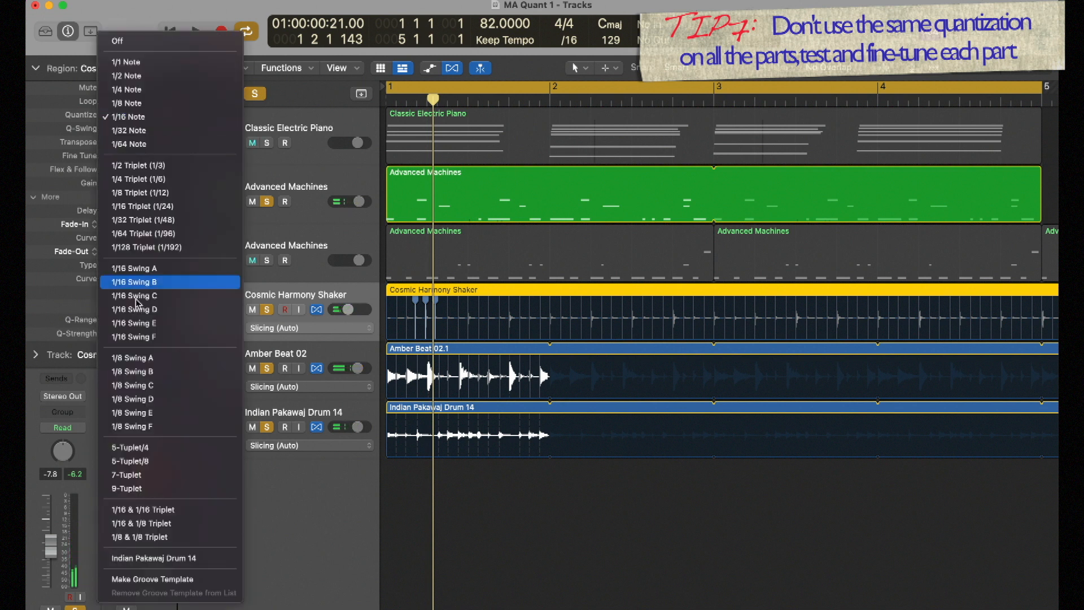
{"action": "left_click", "coordinate": [168, 558]}
{"action": "key", "text": "space"}
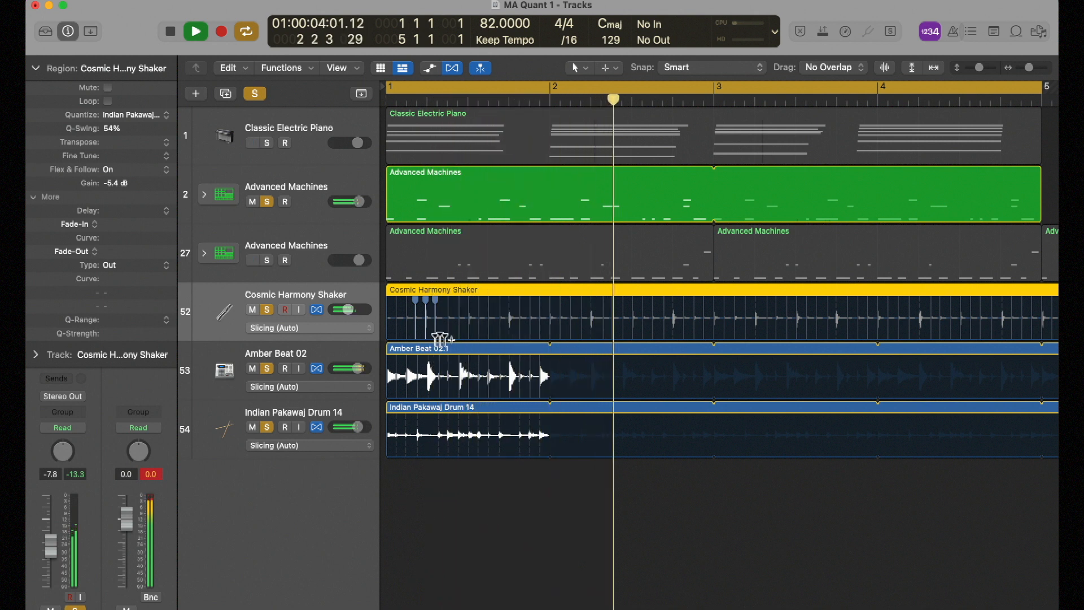
Solo the second Advanced Machines track and apply the Indian Pakawaj Drum 14 groove template to its regions.
{"action": "left_click", "coordinate": [282, 251]}
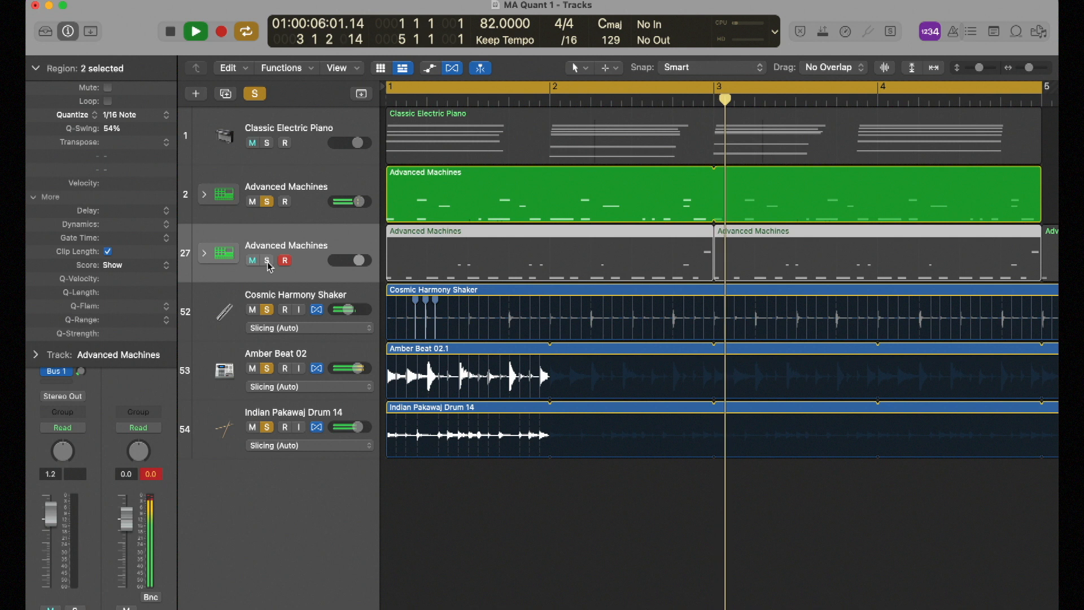
{"action": "key", "text": "space"}
{"action": "left_click", "coordinate": [474, 435], "text": "shift"}
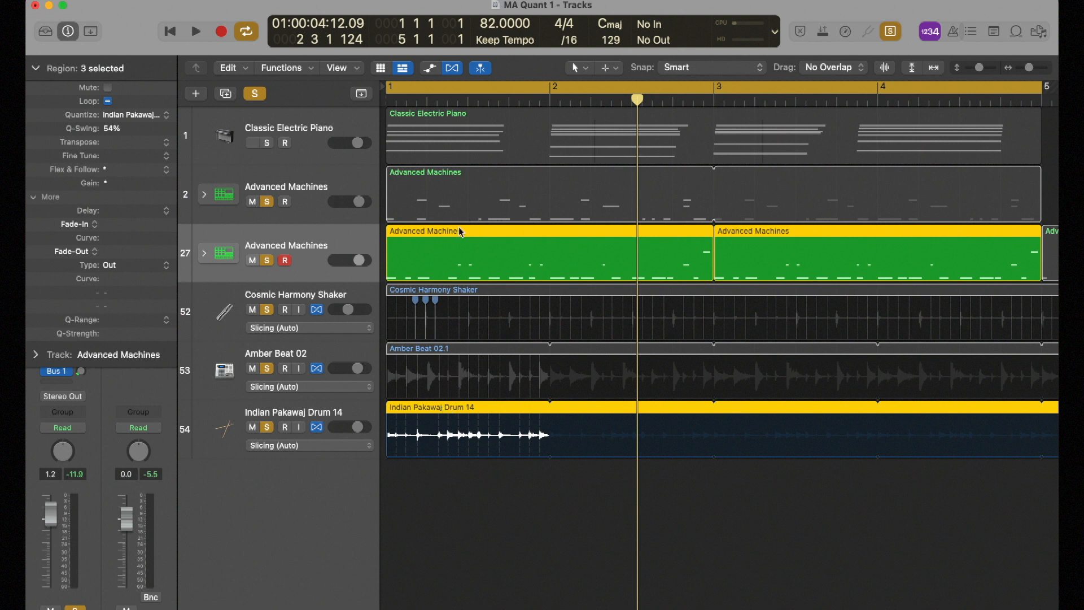
{"action": "key", "text": "ctrl+s"}
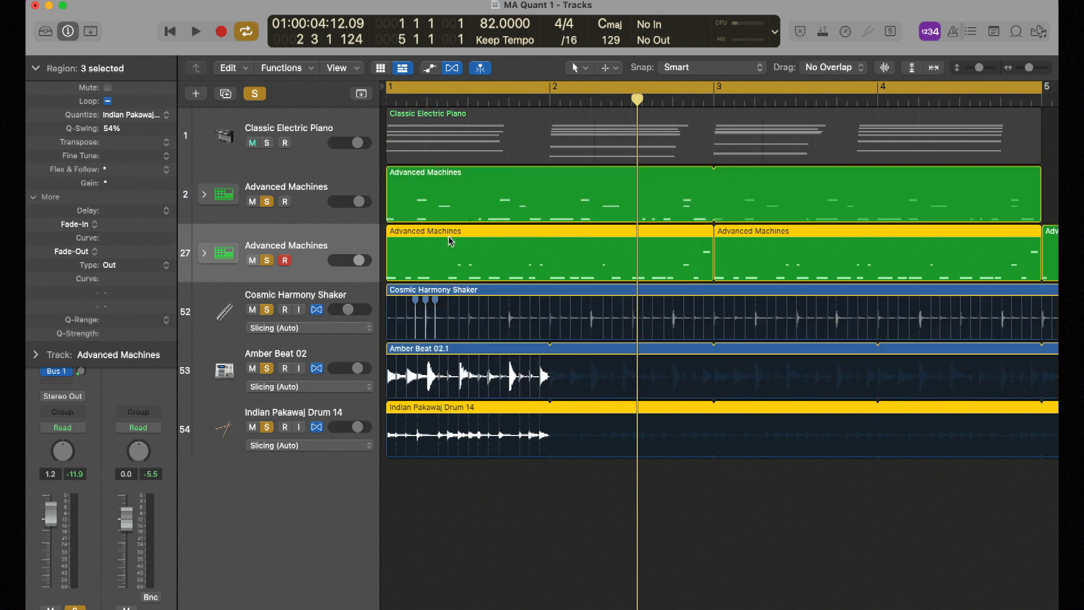